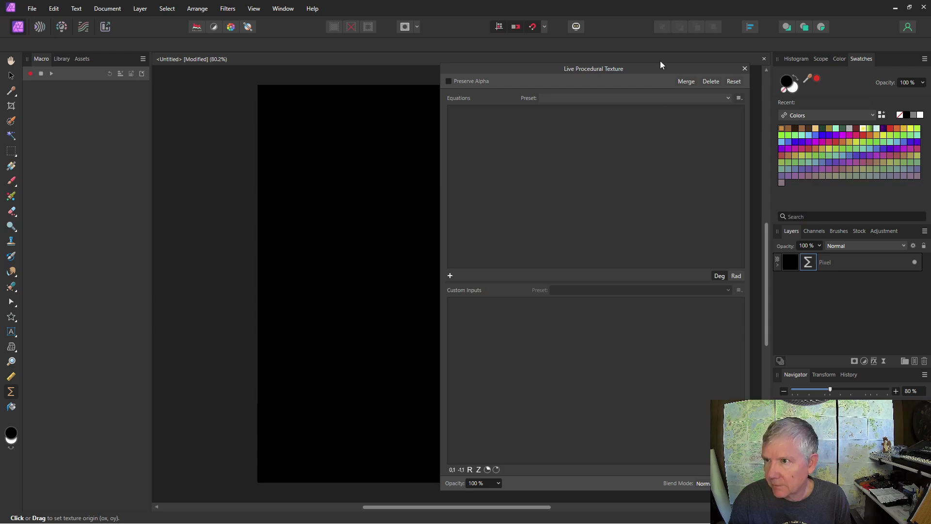
# - Move the Live Procedural Texture dialog off the canvas and add a red-channel equation reading x
pyautogui.moveTo(659, 65); pyautogui.dragTo(231, 65)
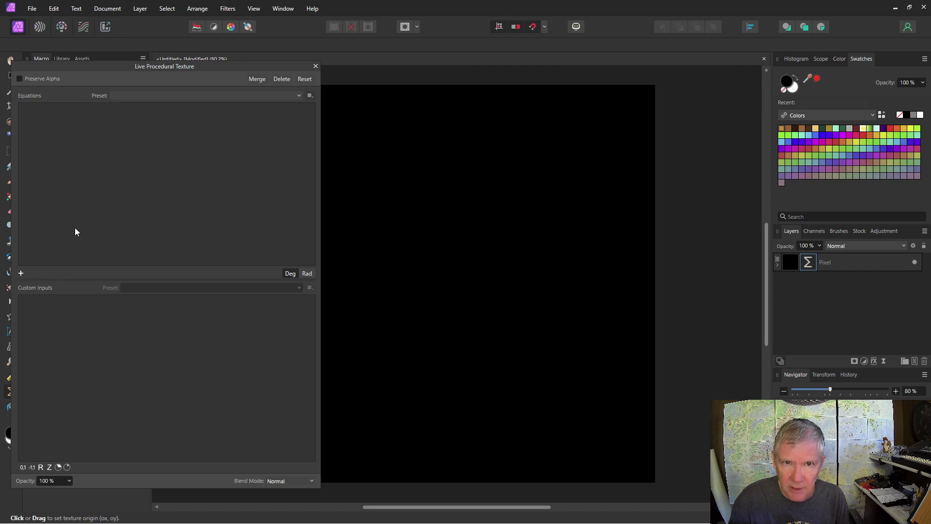
pyautogui.click(20, 274)
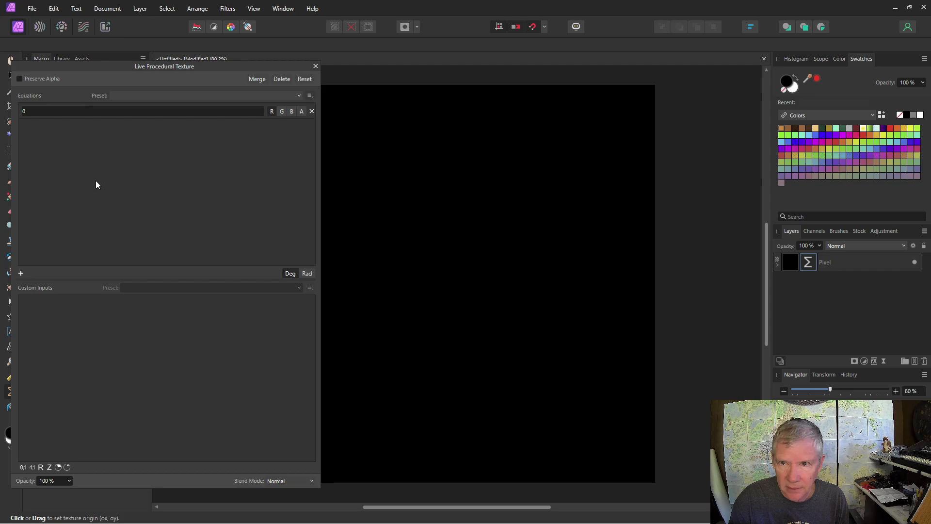
pyautogui.click(45, 113)
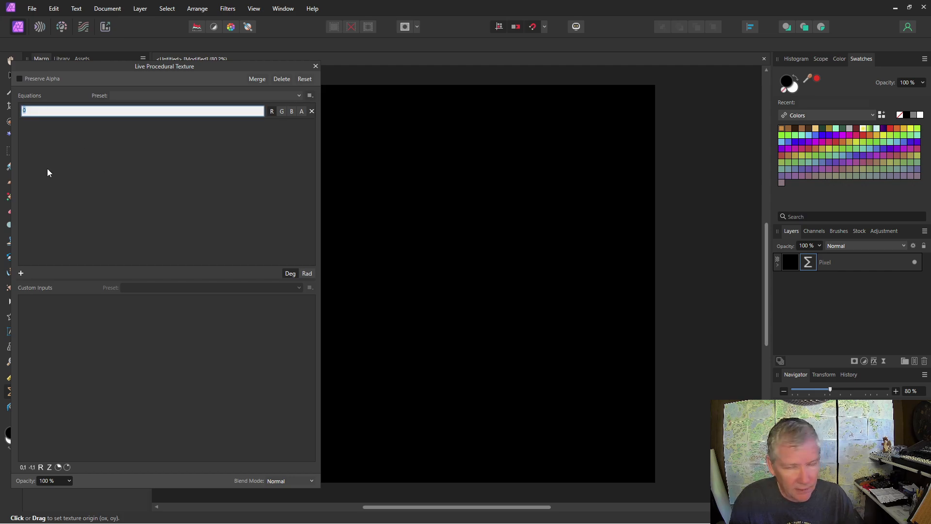
pyautogui.write('x')
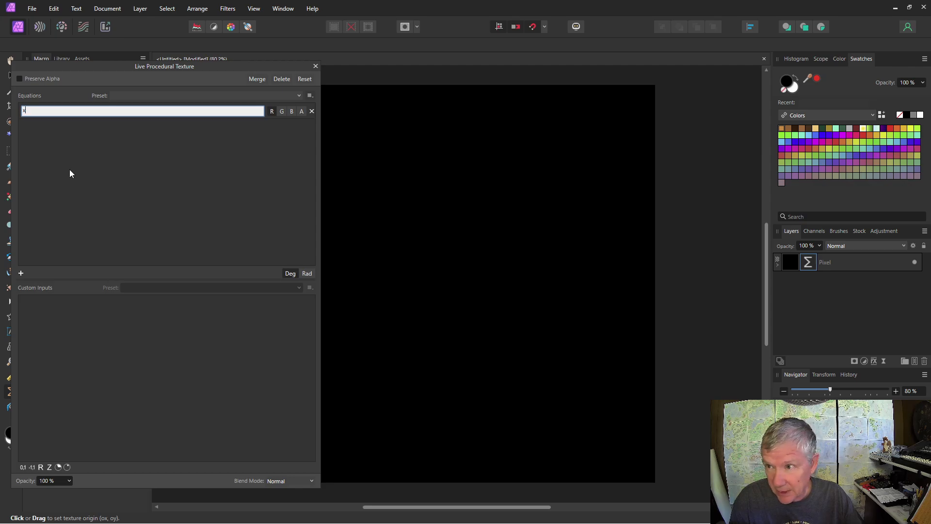
pyautogui.press('Return')
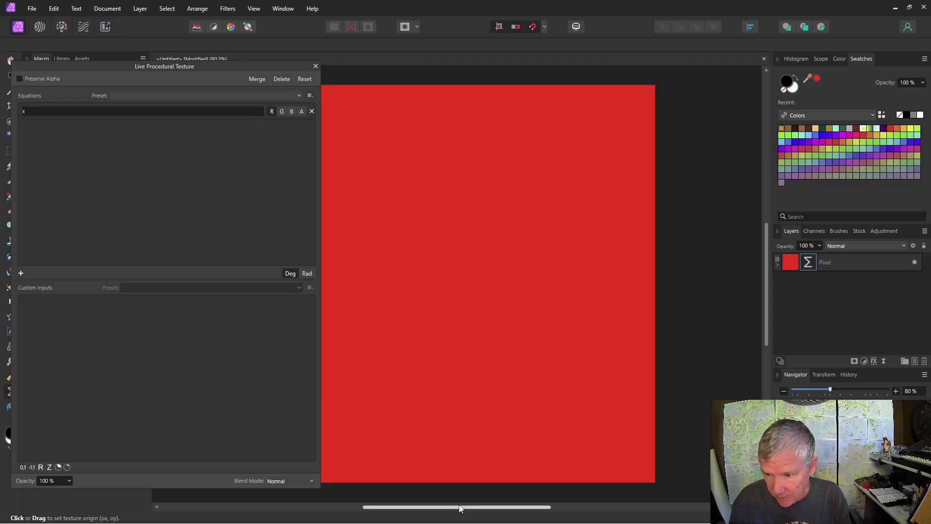
# - Examine the pixels along the canvas's left edge near its upper-left corner at high magnification
pyautogui.moveTo(459, 507); pyautogui.dragTo(412, 509)
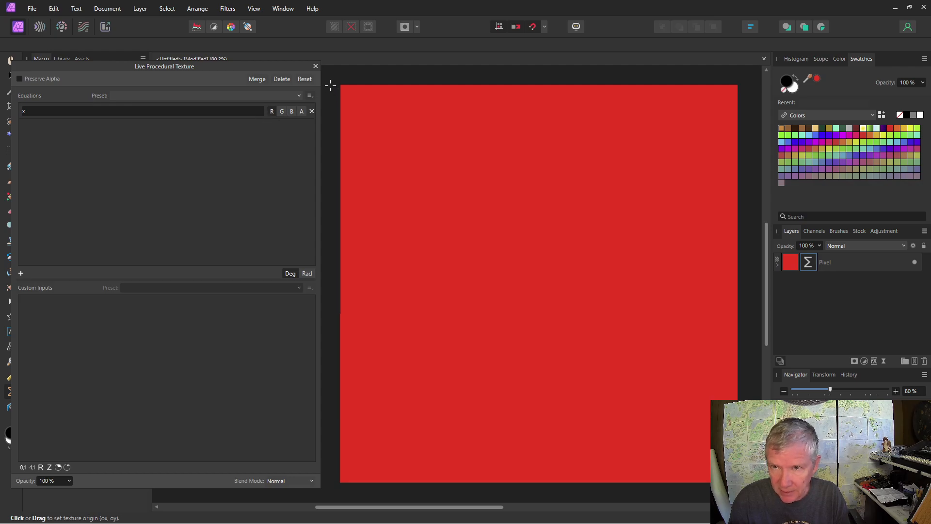
pyautogui.scroll(5, 339, 86)
pyautogui.scroll(6, 339, 87)
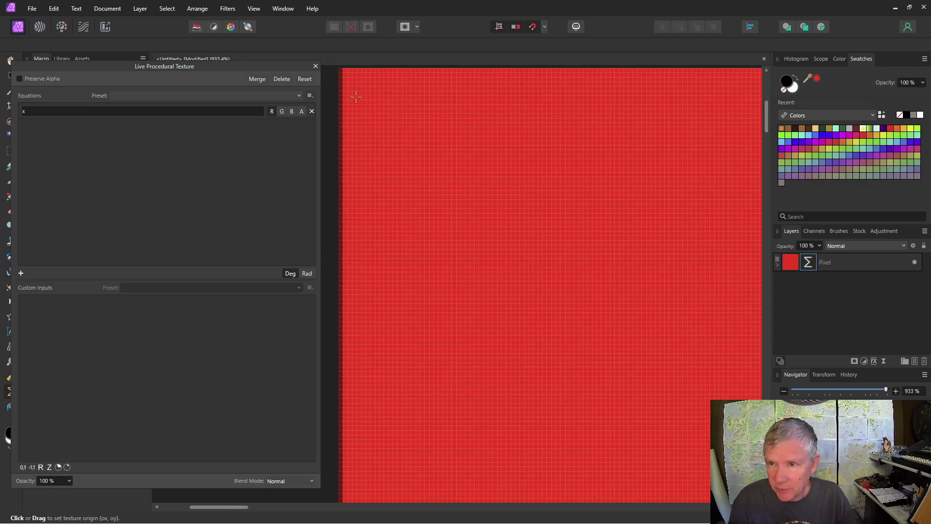
pyautogui.scroll(1, 345, 85)
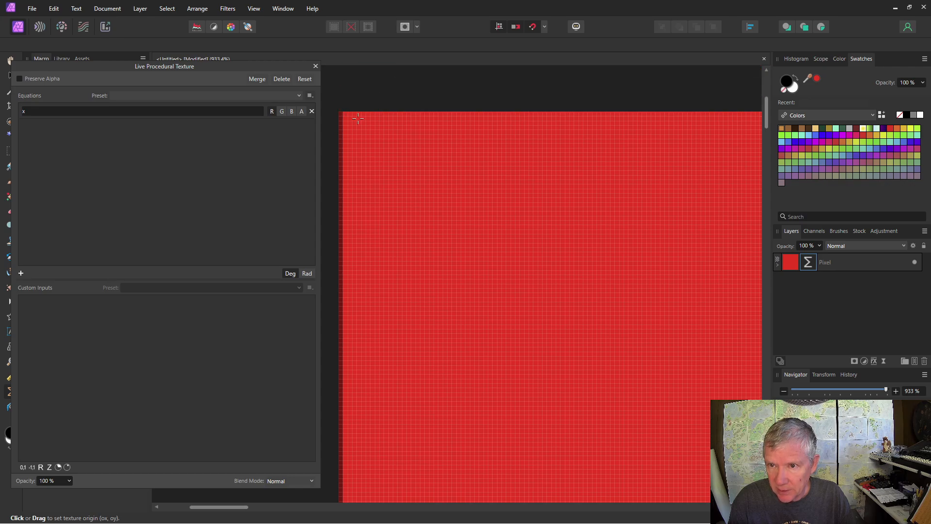
pyautogui.scroll(-10, 358, 118)
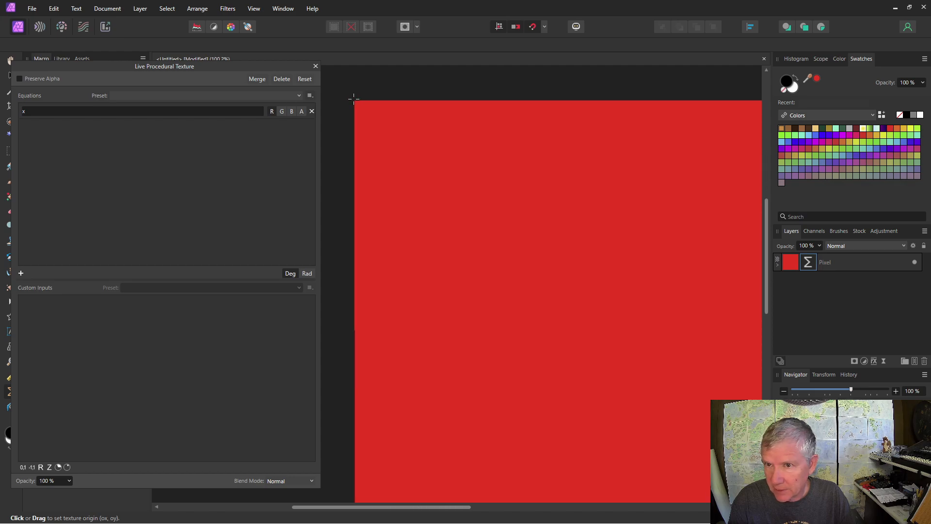
pyautogui.scroll(-2, 354, 98)
pyautogui.scroll(1, 351, 99)
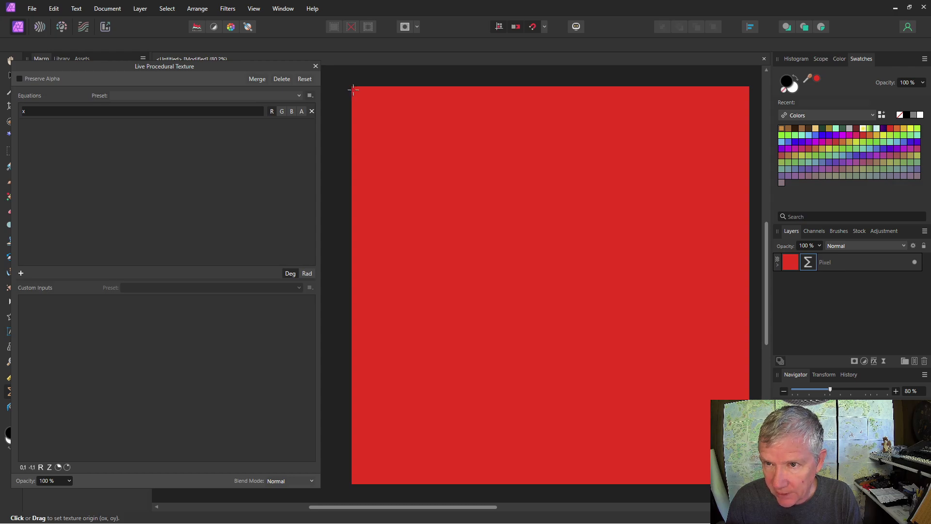
# - Change the red-channel equation to x/h
pyautogui.click(38, 112)
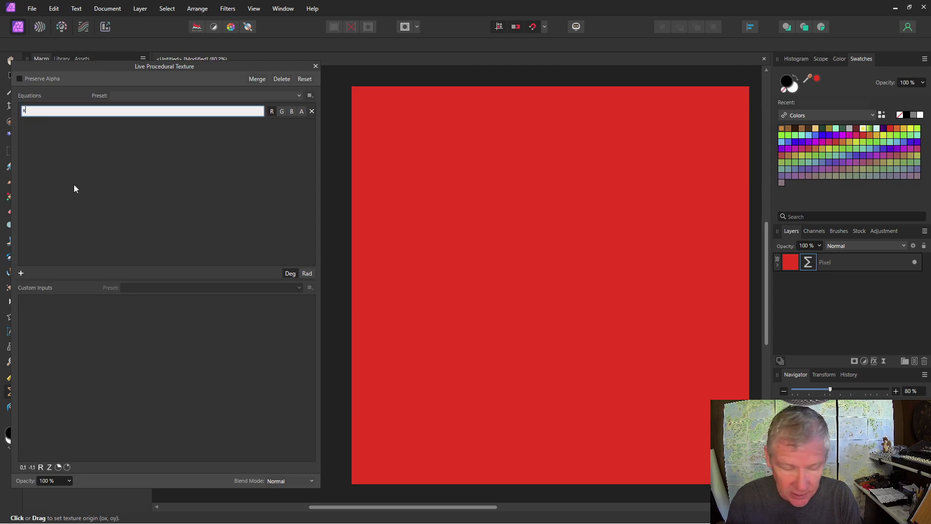
pyautogui.write('x/')
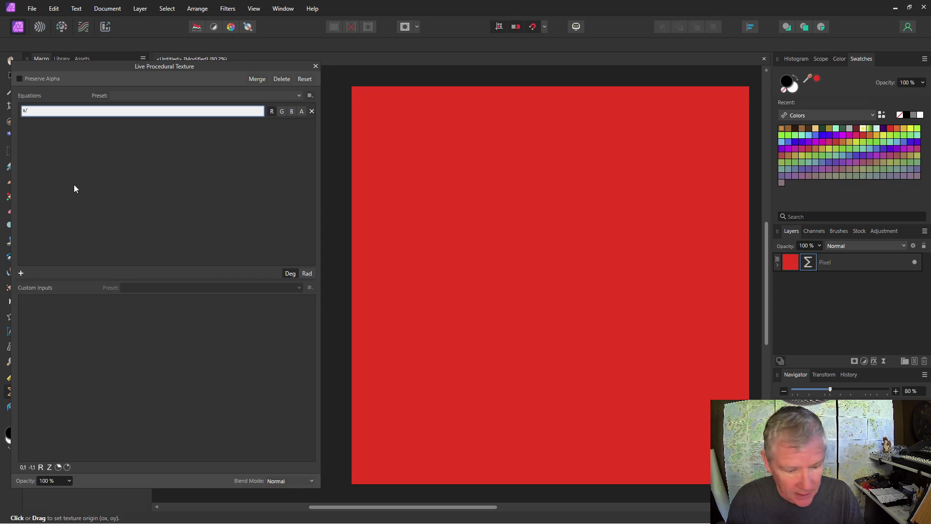
pyautogui.write('h')
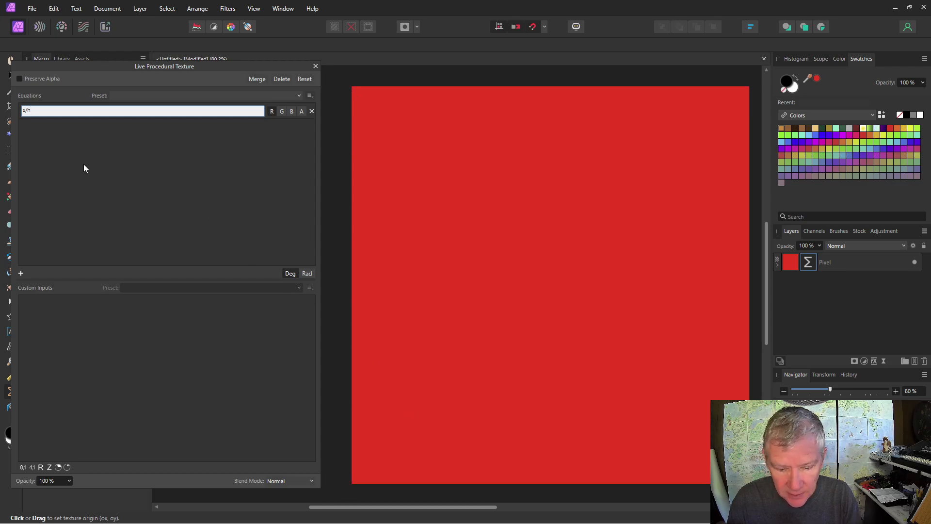
pyautogui.press('Return')
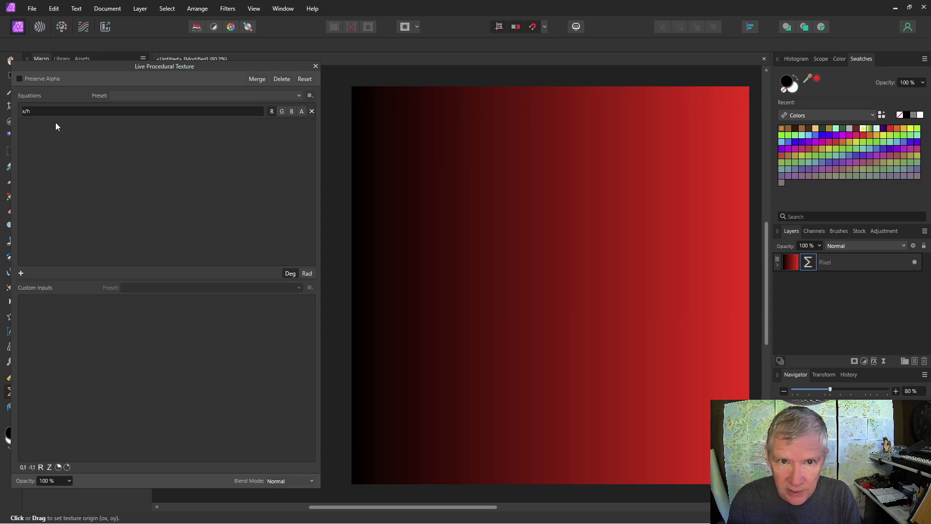
# - Add a second equation, y/h, for the green channel
pyautogui.click(21, 273)
pyautogui.click(32, 129)
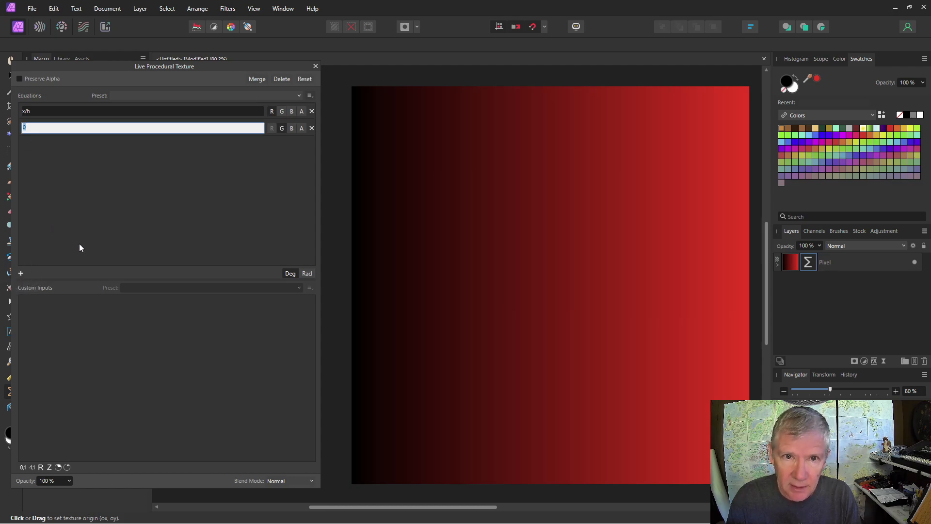
pyautogui.write('y')
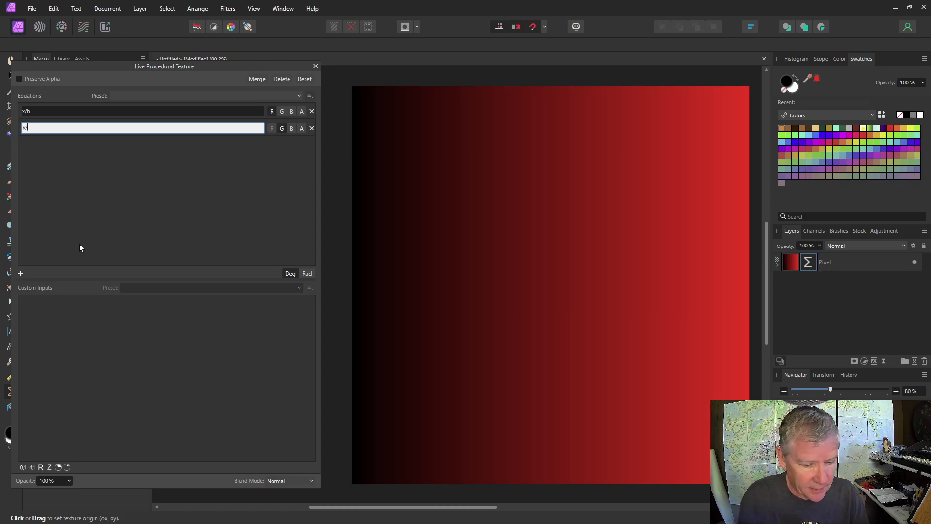
pyautogui.write('/h')
pyautogui.press('Return')
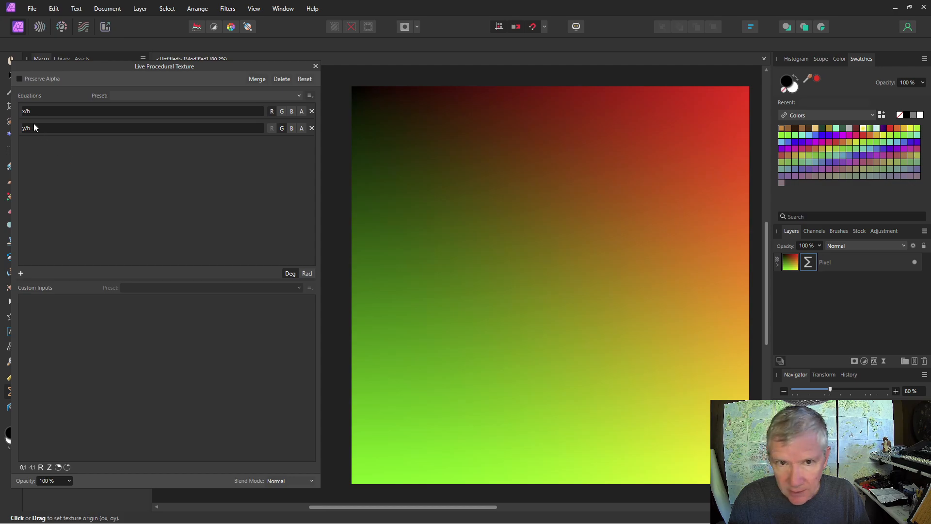
# - Combine both equations into a single vec2(x,y)/h equation that outputs to the red and green channels
pyautogui.click(23, 111)
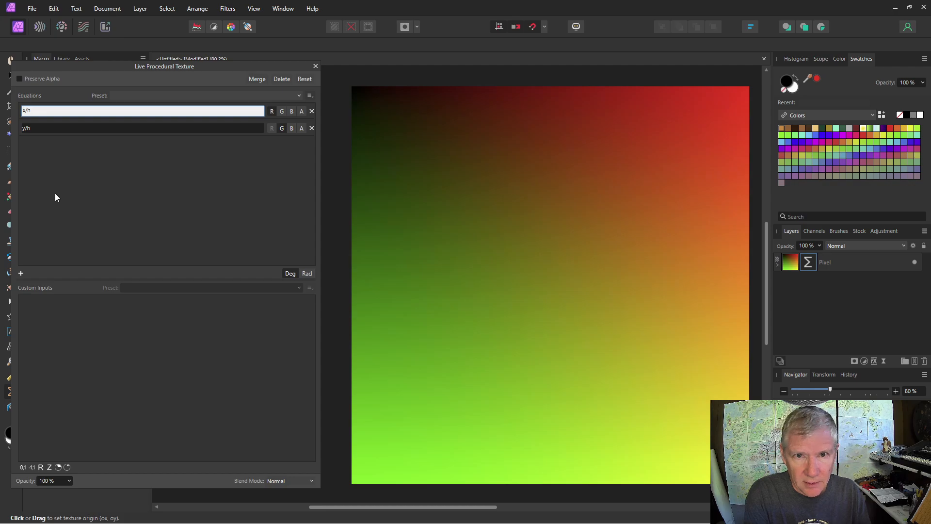
pyautogui.write('vec2(')
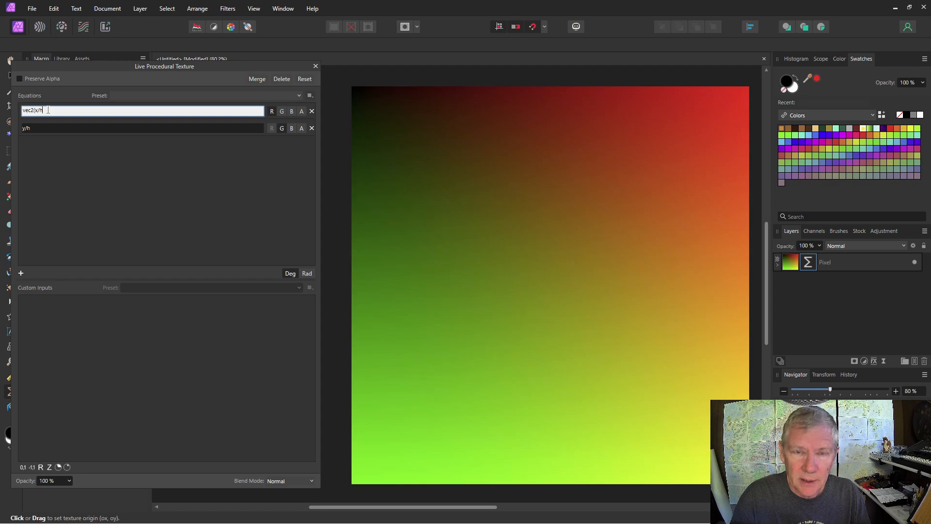
pyautogui.press('BackSpace')
pyautogui.press('BackSpace')
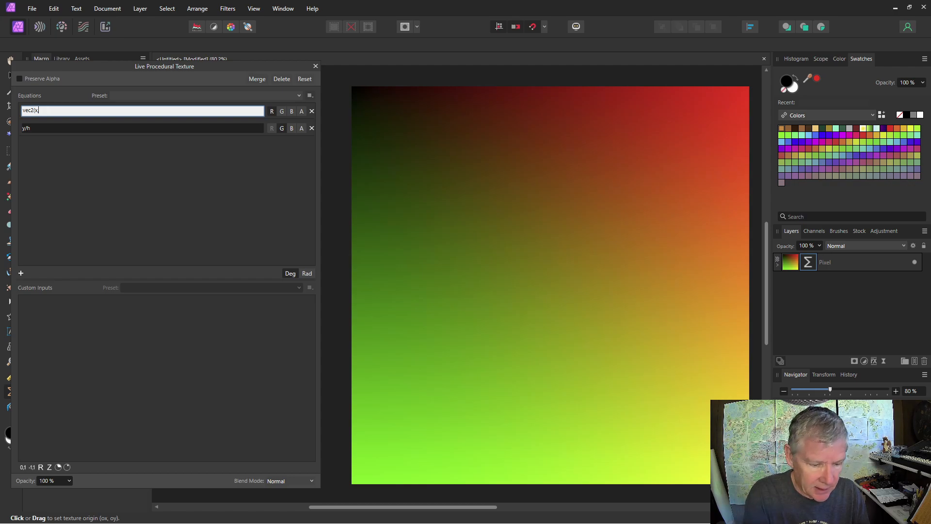
pyautogui.write(',y)')
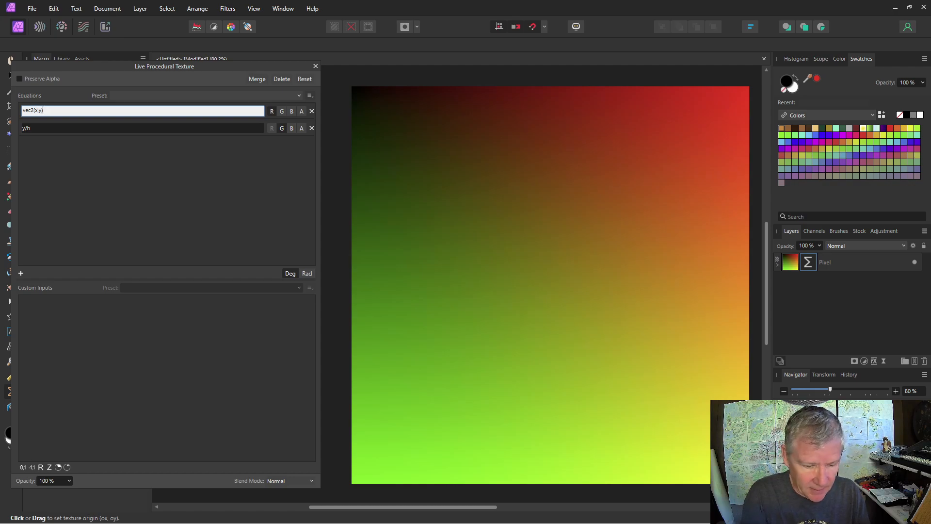
pyautogui.write('/h')
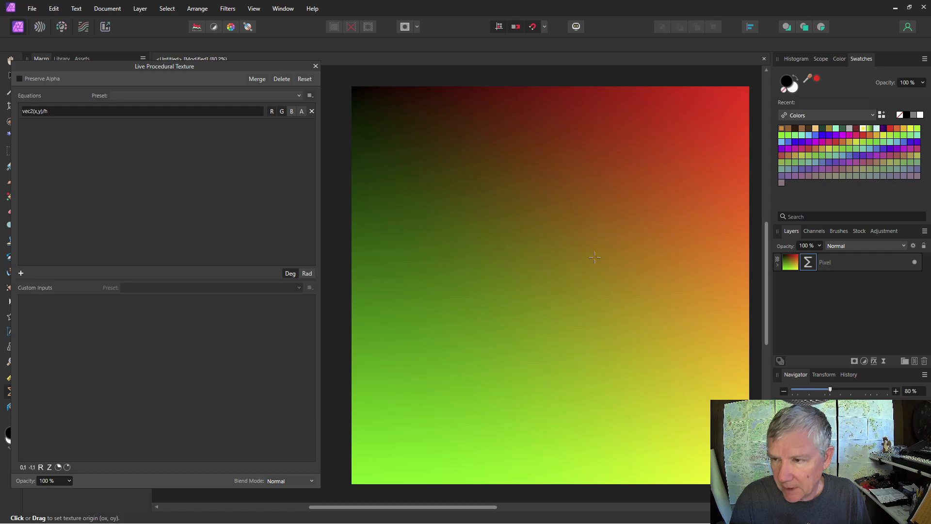
# - Change the equation to vec2(rx,ry)/h and move the texture origin close to the canvas's upper-left corner
pyautogui.click(35, 112)
pyautogui.click(35, 111)
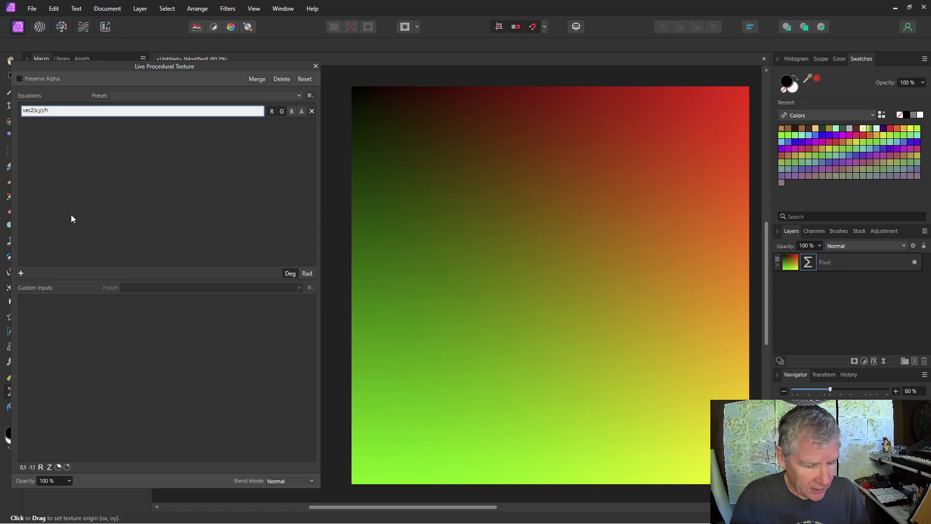
pyautogui.write('rx,')
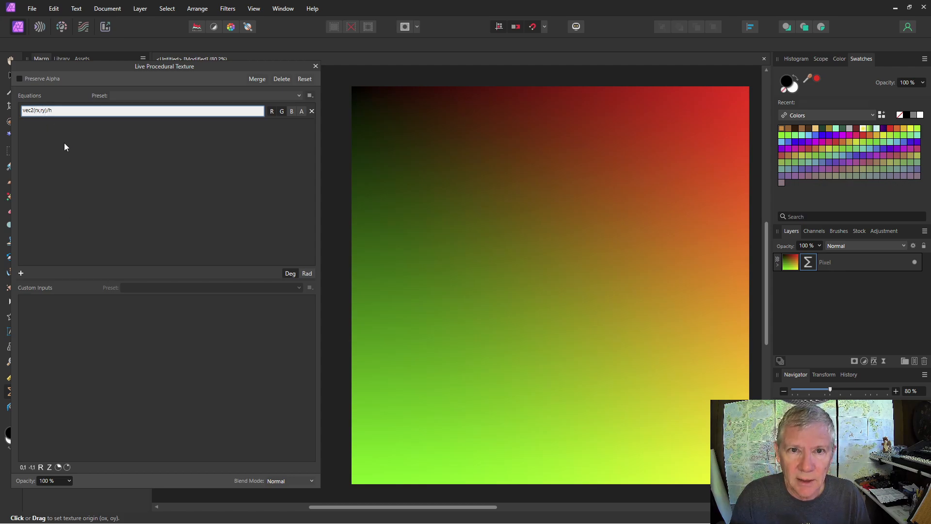
pyautogui.write('r')
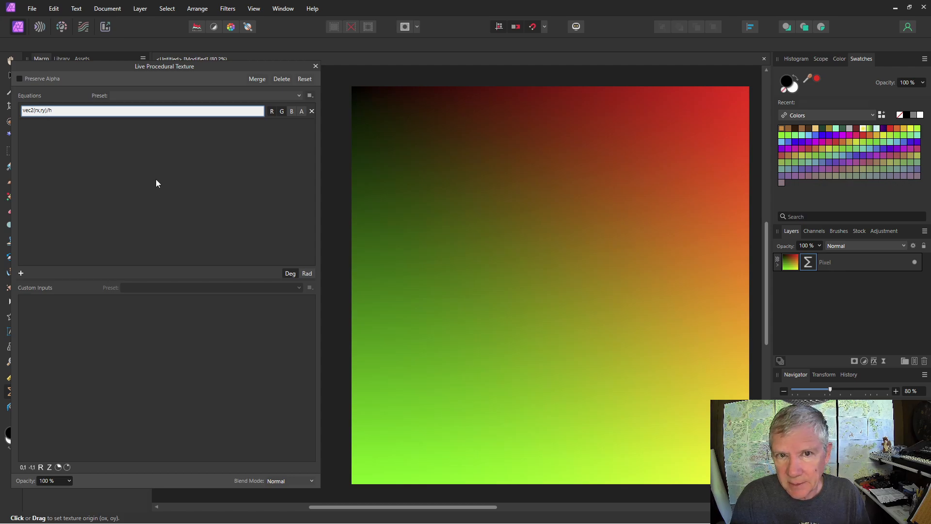
pyautogui.press('Return')
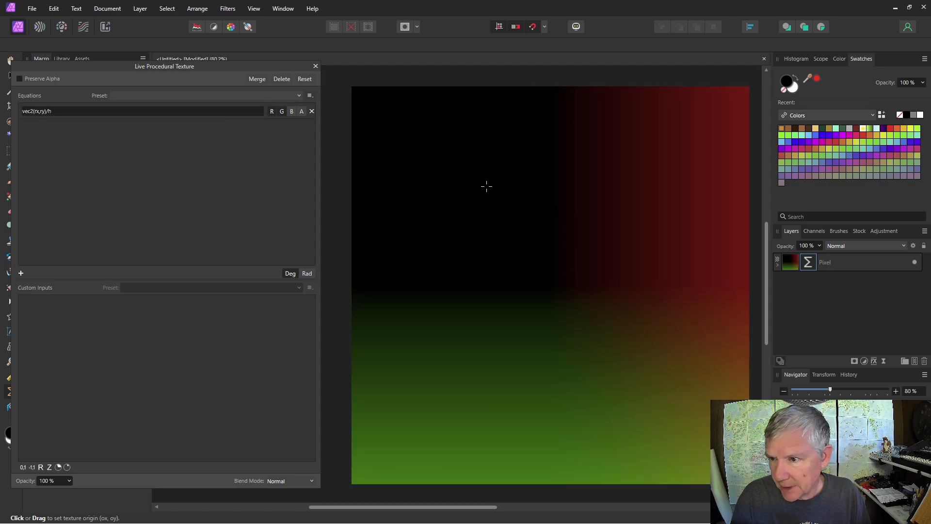
pyautogui.click(473, 178)
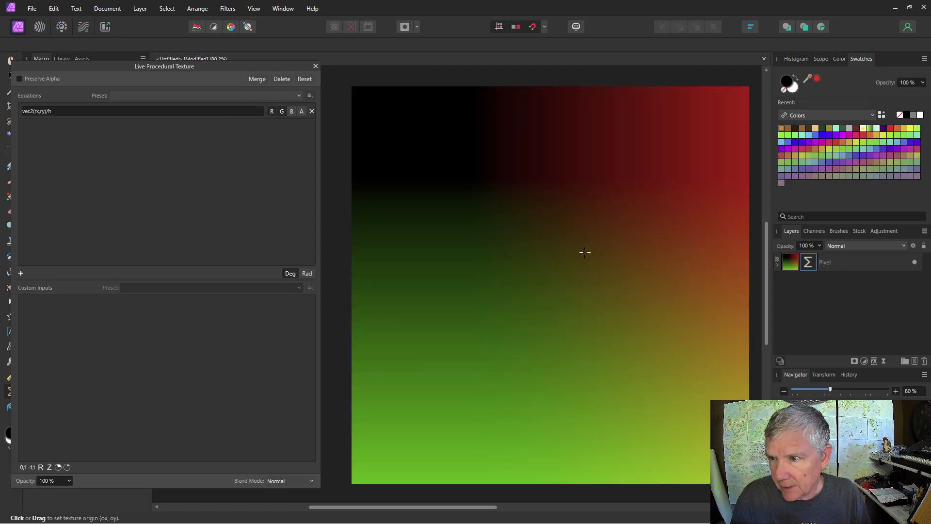
pyautogui.moveTo(603, 307); pyautogui.dragTo(484, 204)
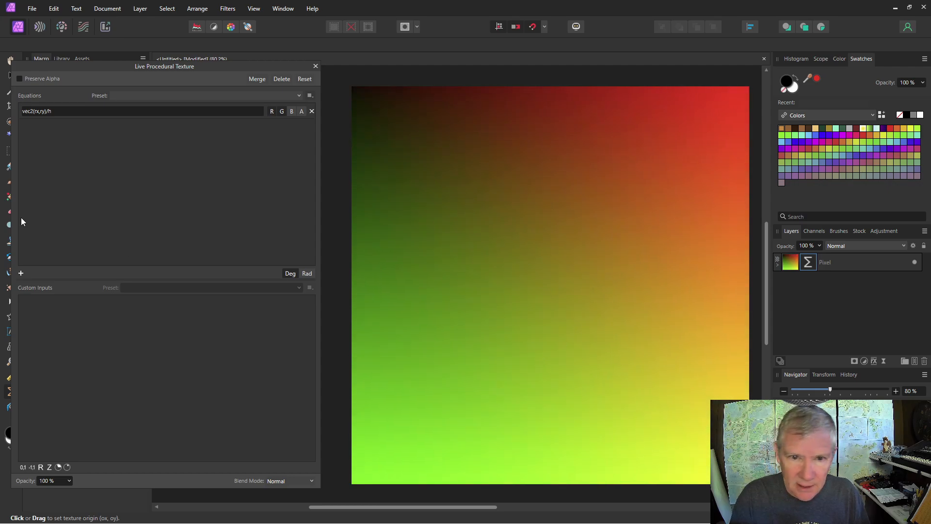
# - Store the vector expression in a variable by changing the equation to var v0=vec2(rx,ry)/h;
pyautogui.click(25, 112)
pyautogui.press('Home')
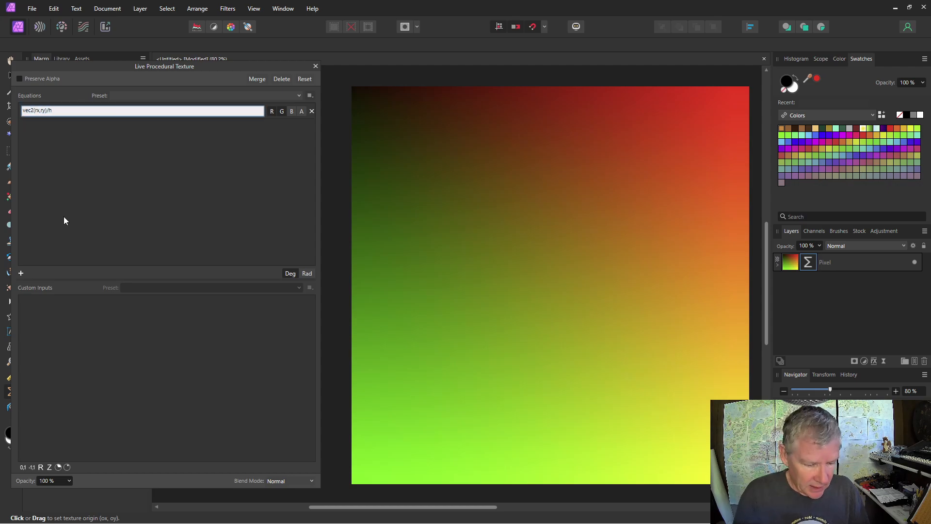
pyautogui.write('var ')
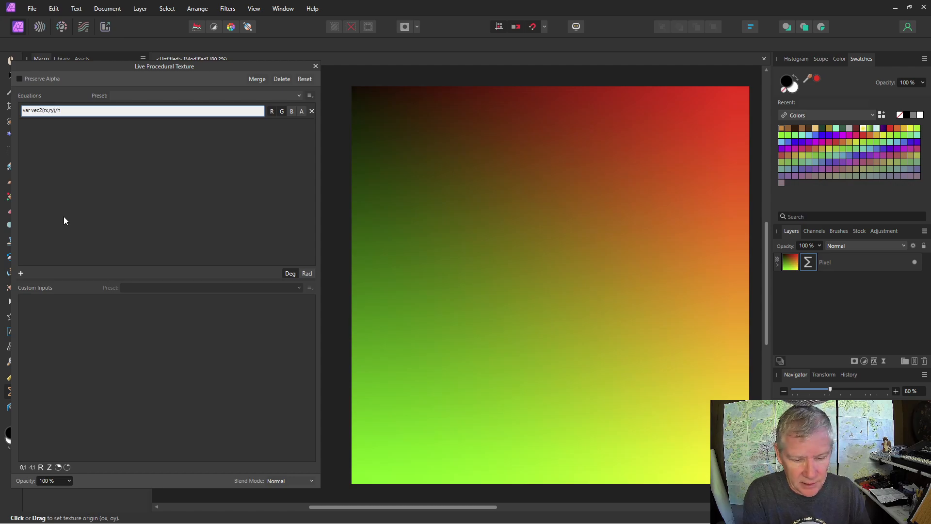
pyautogui.write('v0')
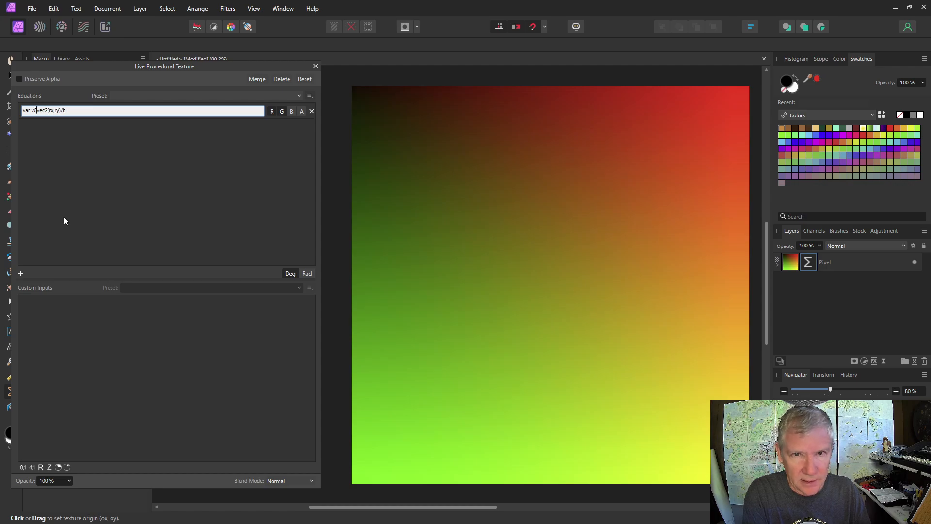
pyautogui.write('=')
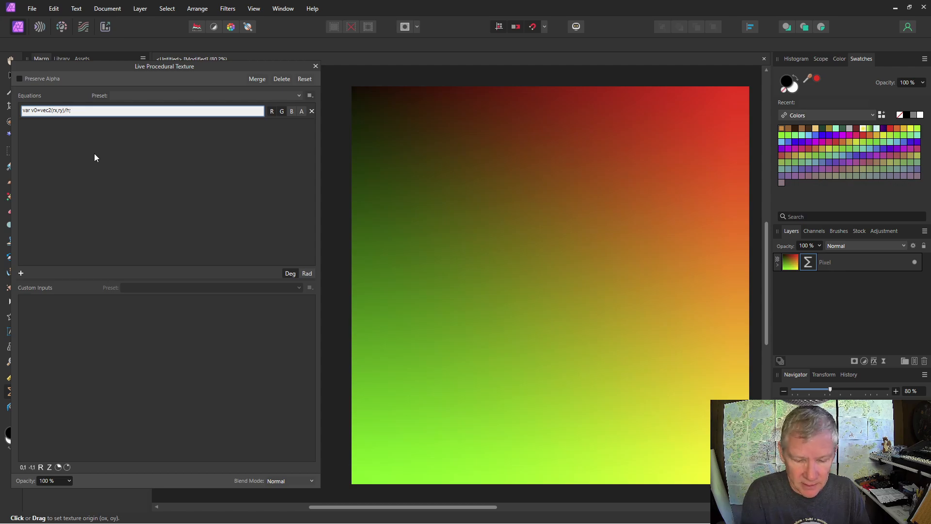
pyautogui.press('Return')
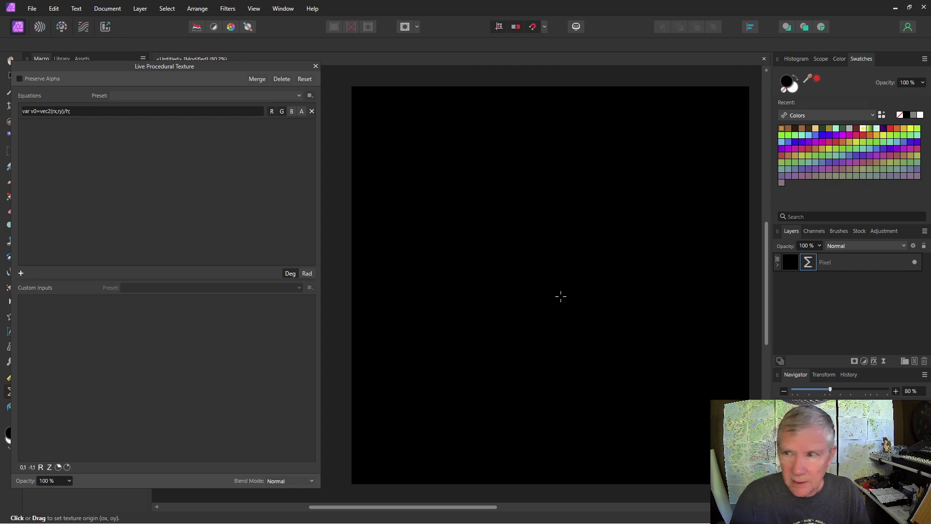
# - Output the variable by appending v0 to the equation, and trim the equation back to var v0=vec2(rx,ry)/h
pyautogui.click(98, 112)
pyautogui.click(98, 112)
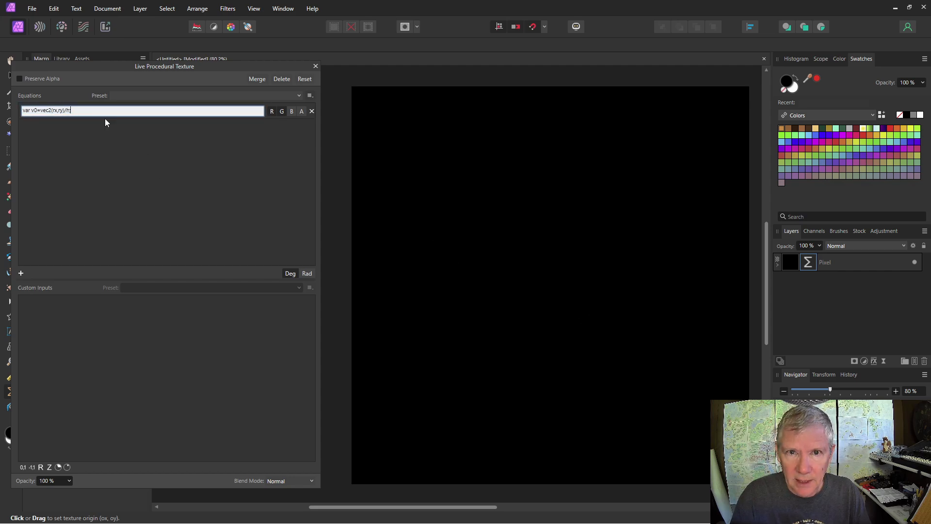
pyautogui.write('v0')
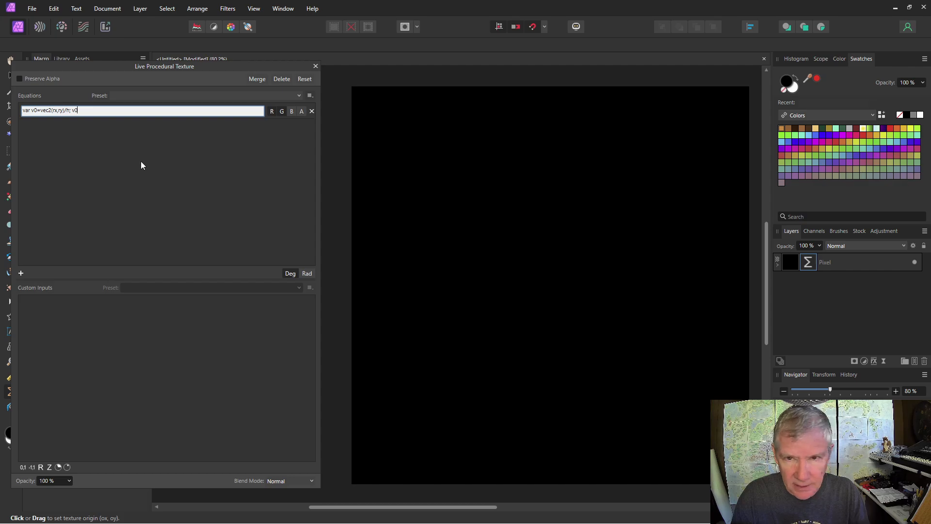
pyautogui.press('Return')
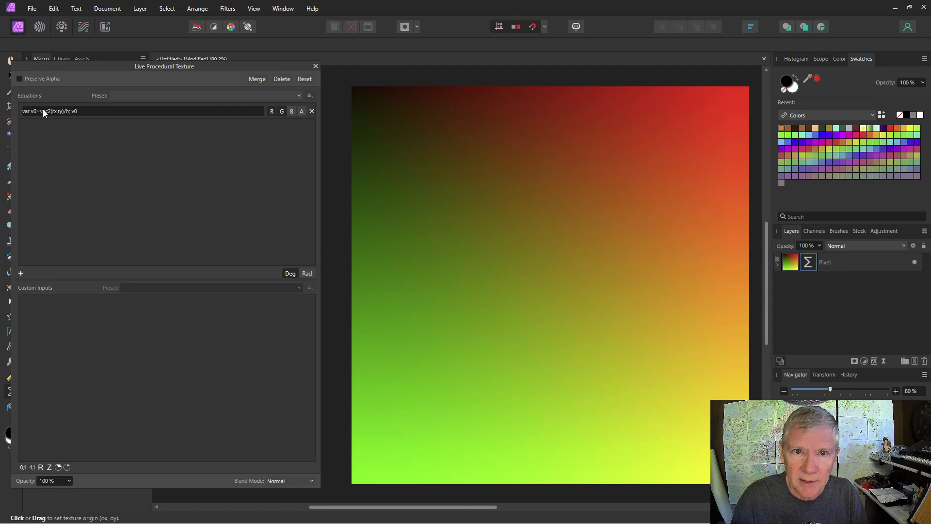
pyautogui.click(87, 110)
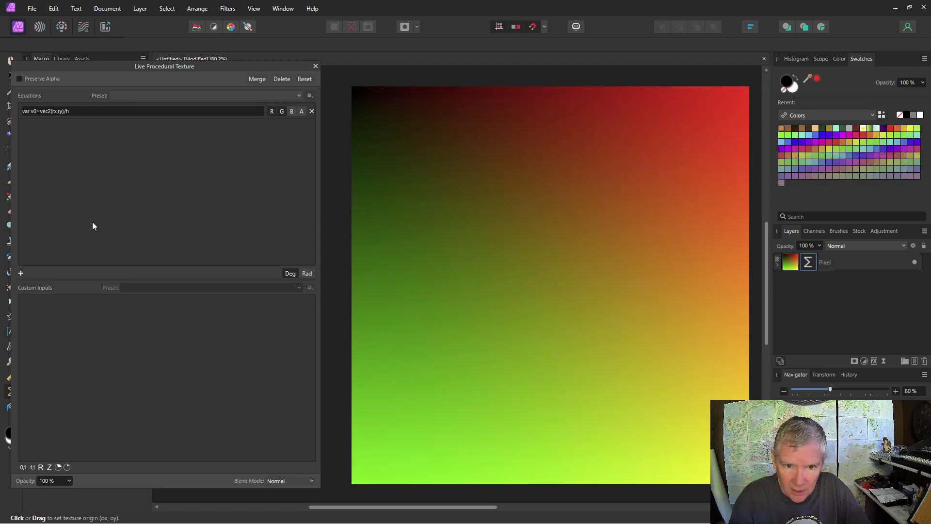
# - Add a real-number custom input a, describe it as Scale and set its value to 1
pyautogui.click(40, 467)
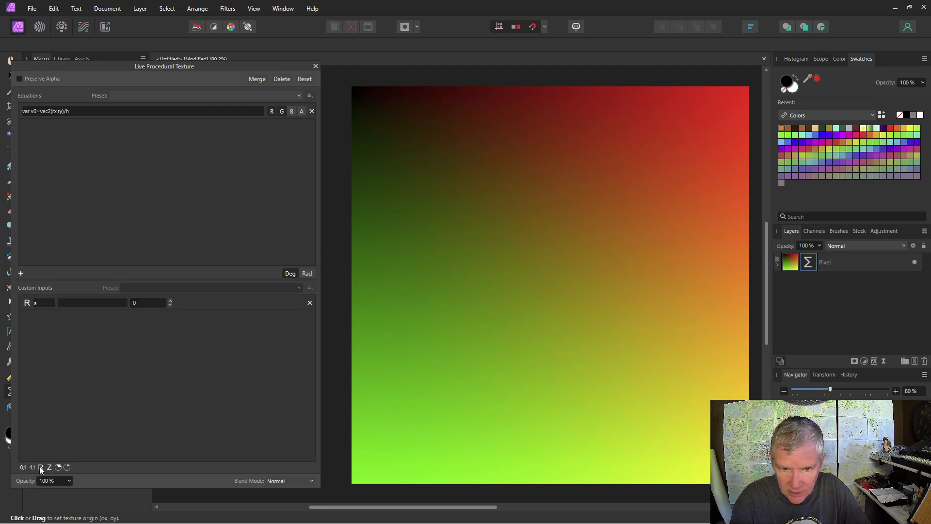
pyautogui.click(102, 304)
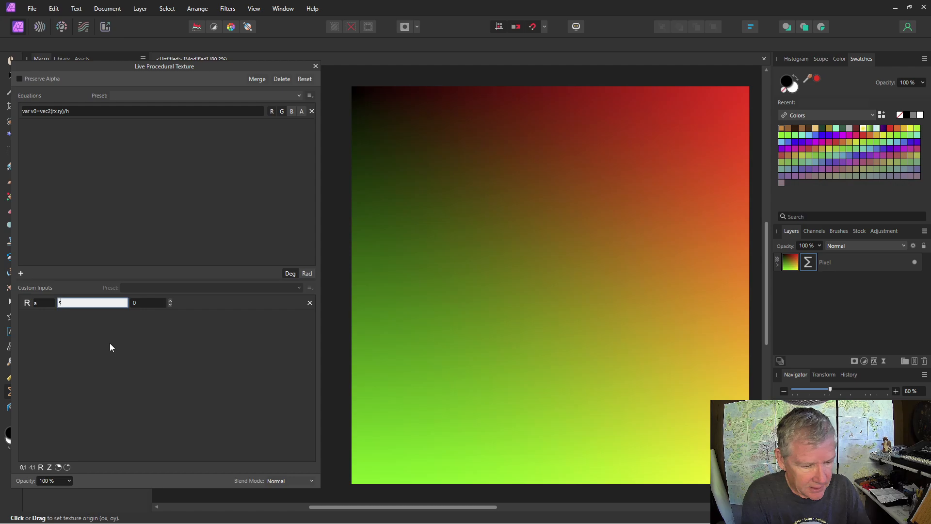
pyautogui.write('scal')
pyautogui.press('BackSpace')
pyautogui.press('BackSpace')
pyautogui.press('BackSpace')
pyautogui.press('BackSpace')
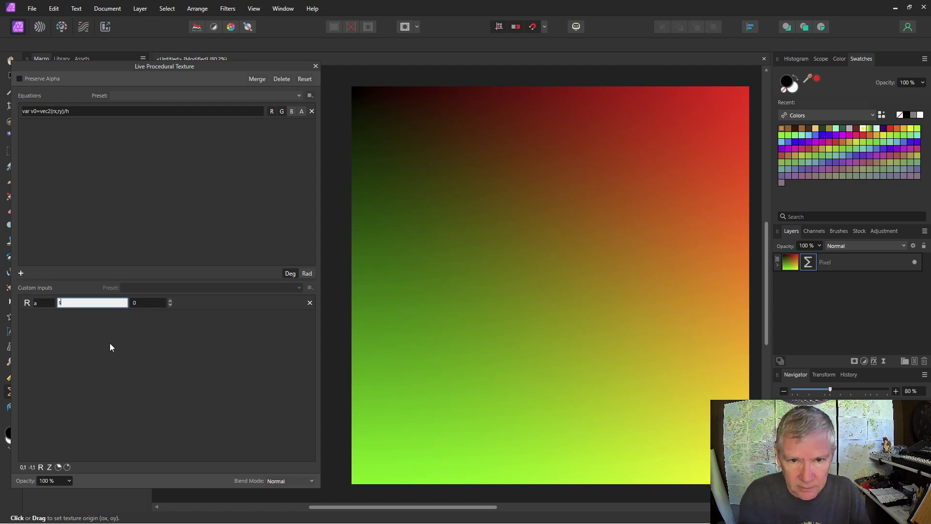
pyautogui.write('Scale')
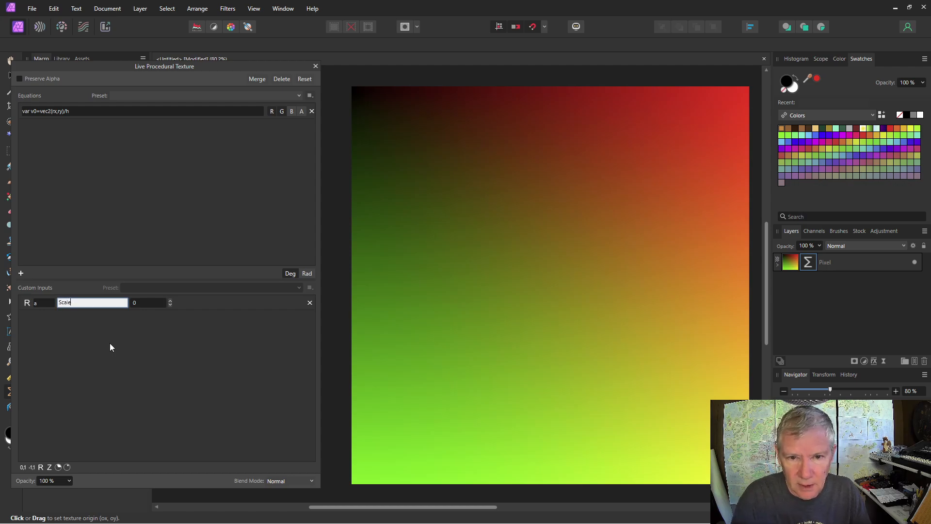
pyautogui.click(171, 301)
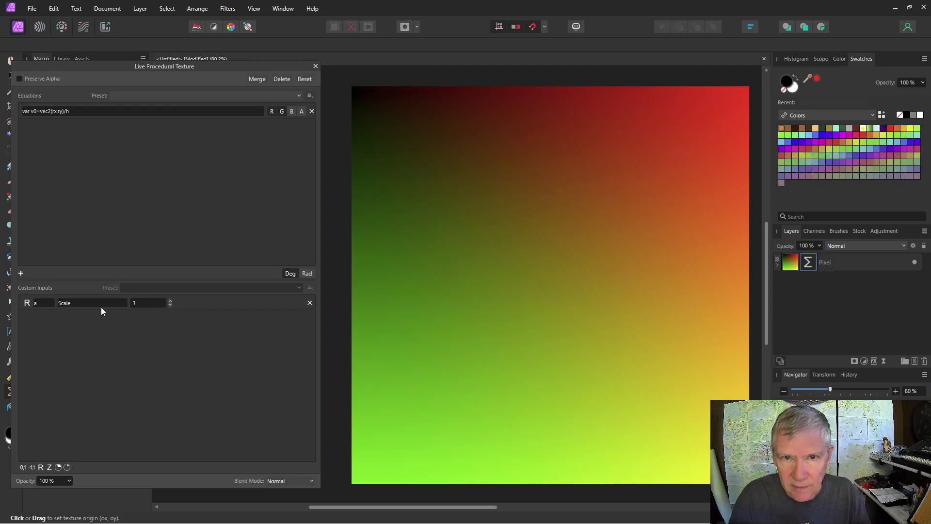
# - Multiply the vector by the scale input, making the equation var v0=vec2(rx,ry)*a/h
pyautogui.click(65, 110)
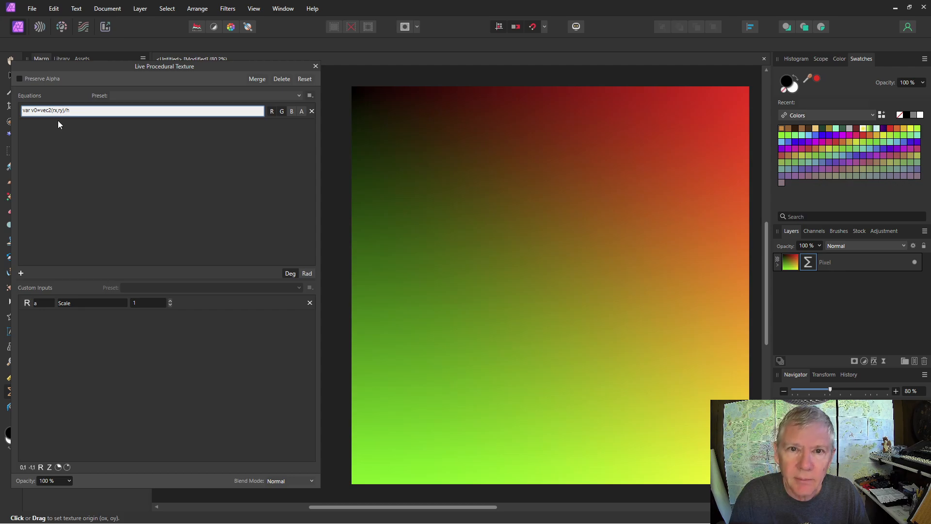
pyautogui.write('*a')
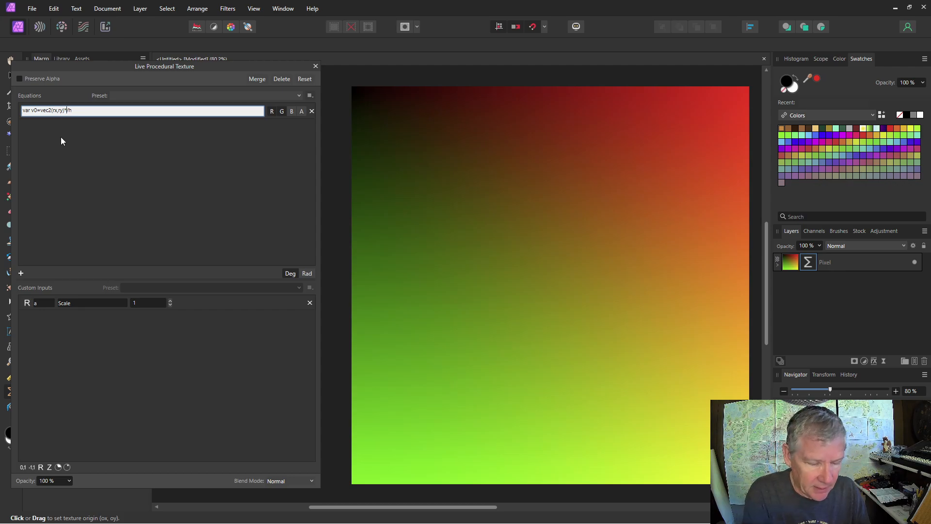
pyautogui.click(70, 162)
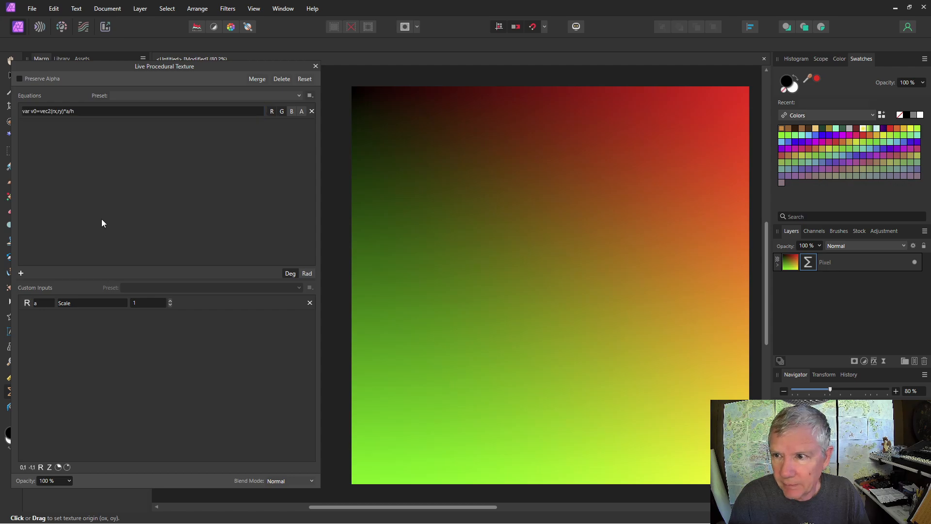
# - Set the Scale input to 3 and move the texture origin from the canvas's corner inward into the image
pyautogui.click(170, 301)
pyautogui.click(170, 301)
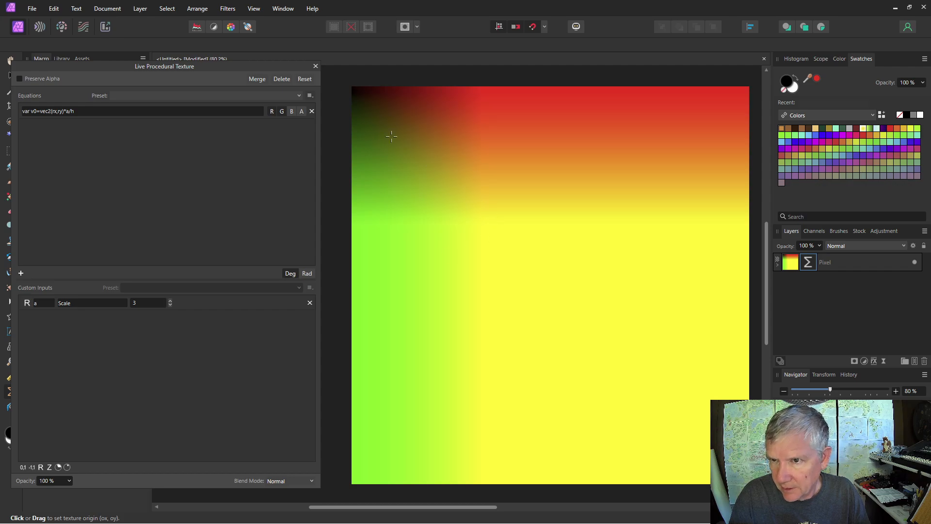
pyautogui.click(451, 213)
# - Append ; fraction(v0) to the equation and reposition the texture origin so the repeating tiles line up with the canvas edges
pyautogui.click(117, 219)
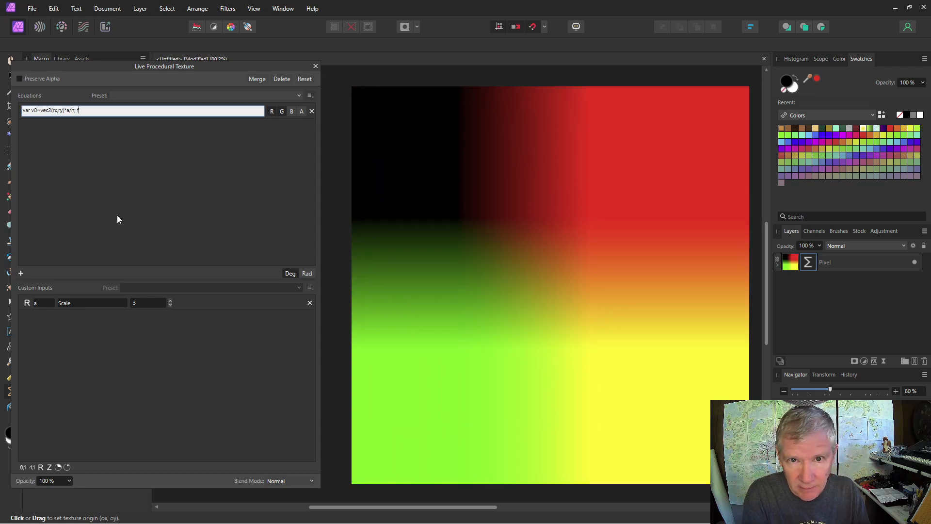
pyautogui.write('fraction(v0')
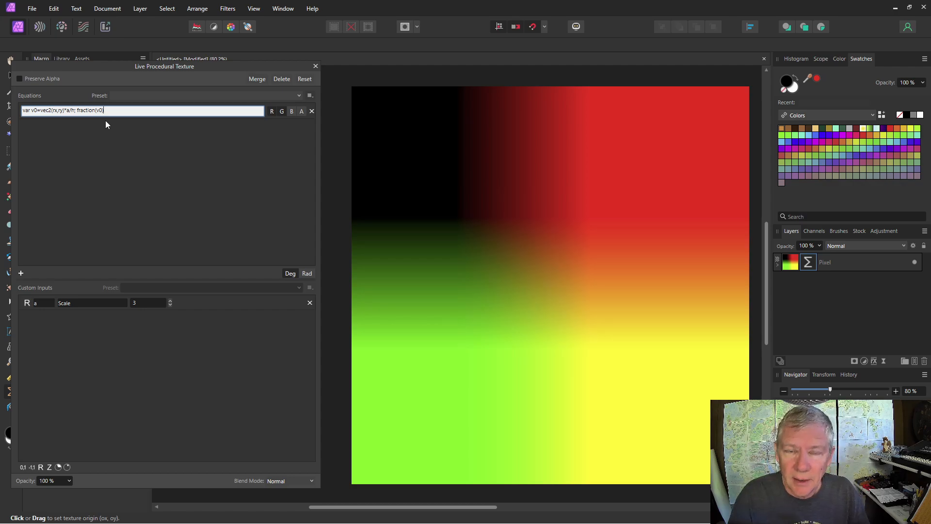
pyautogui.press('Return')
pyautogui.moveTo(574, 328); pyautogui.dragTo(344, 70)
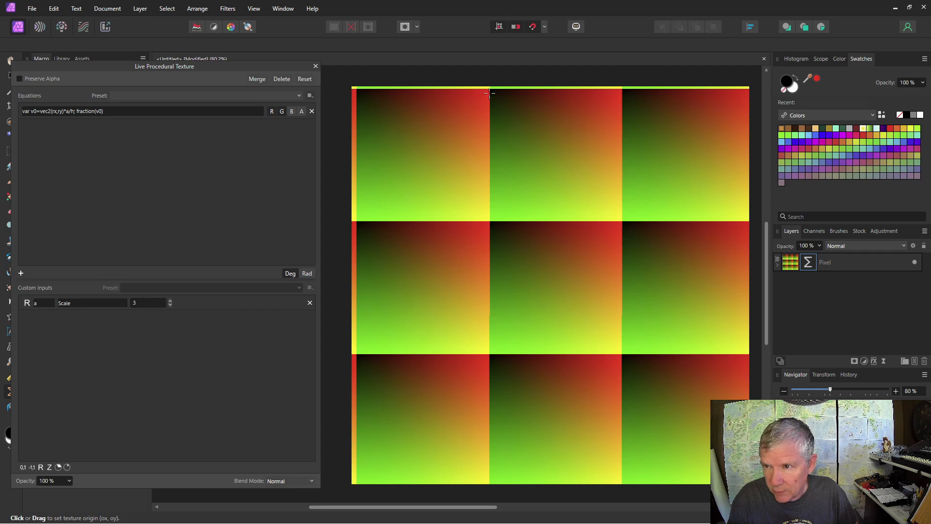
pyautogui.click(483, 214)
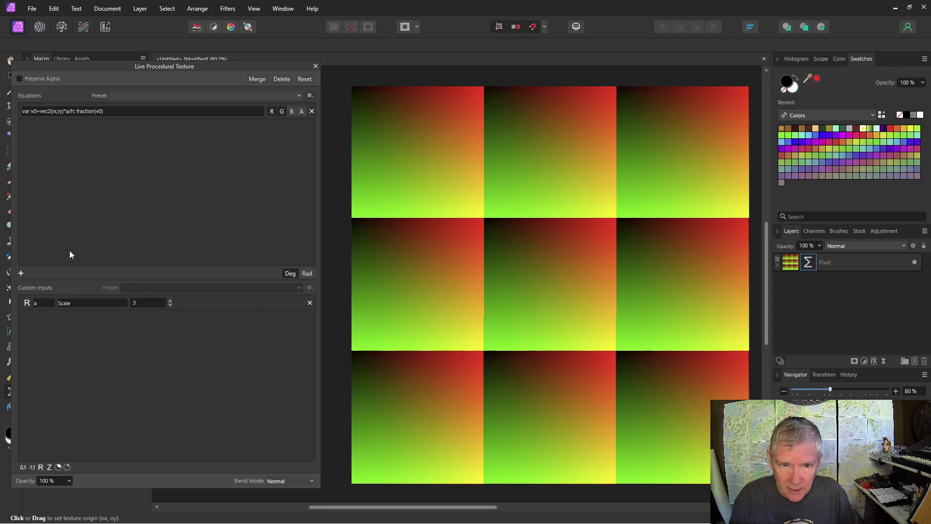
# - Add two more real-number custom inputs and name them dx and dy
pyautogui.click(41, 468)
pyautogui.click(41, 468)
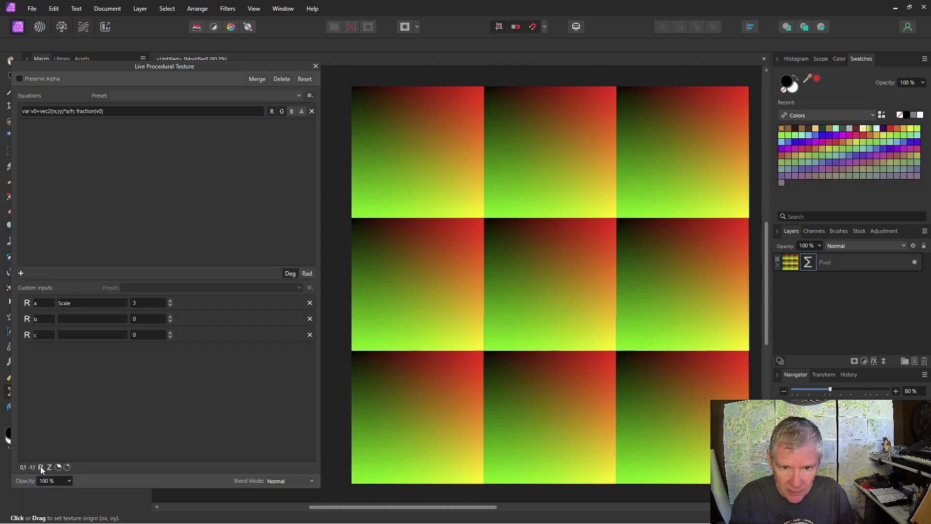
pyautogui.click(46, 320)
pyautogui.write('dx')
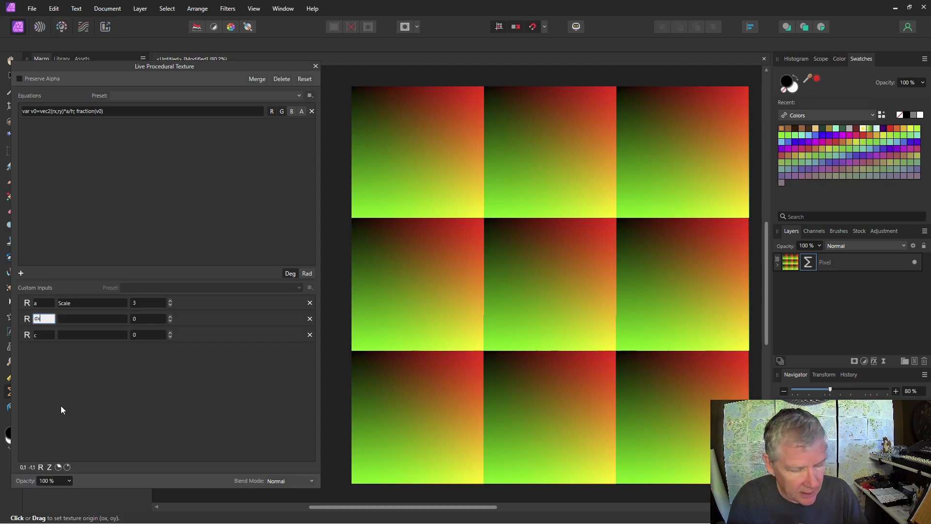
pyautogui.click(45, 335)
pyautogui.write('dy')
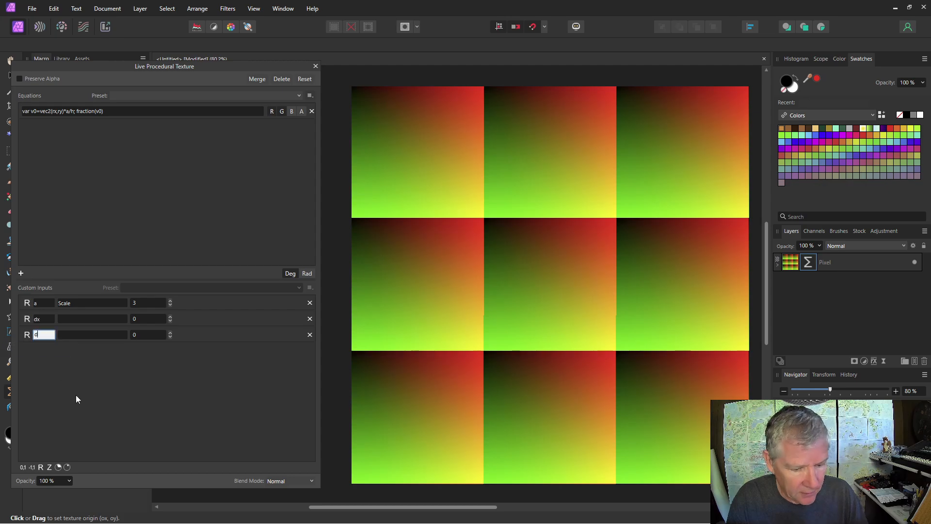
# - Describe the dx and dy inputs as Distance X and Distance Y, and set both values to 1
pyautogui.click(78, 319)
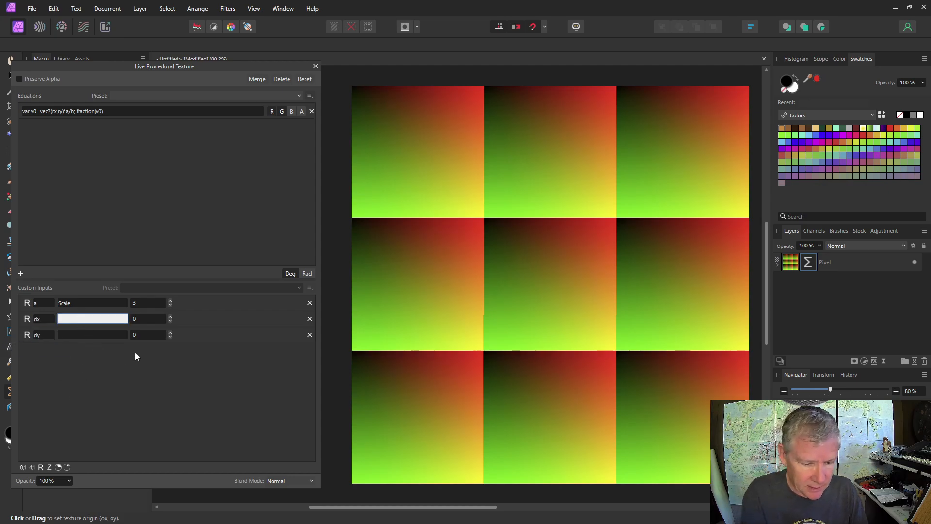
pyautogui.write('Distanc')
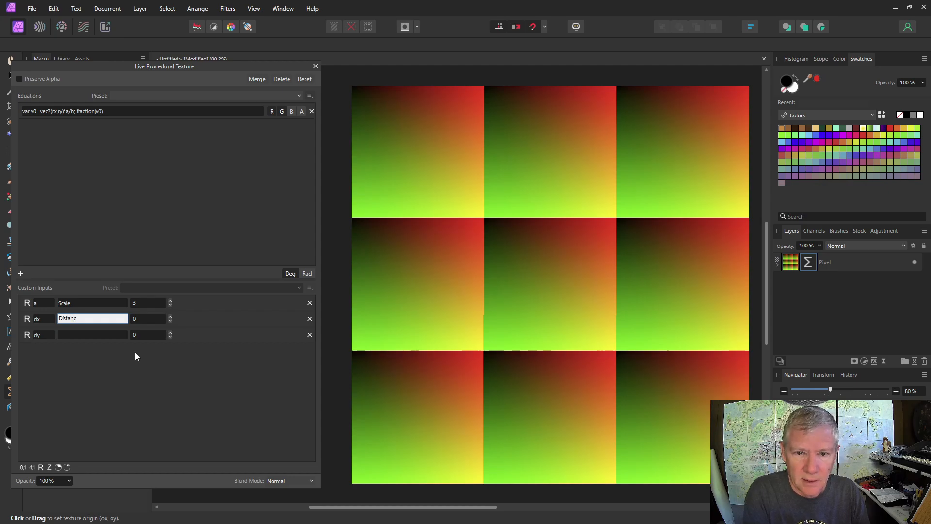
pyautogui.write('e X')
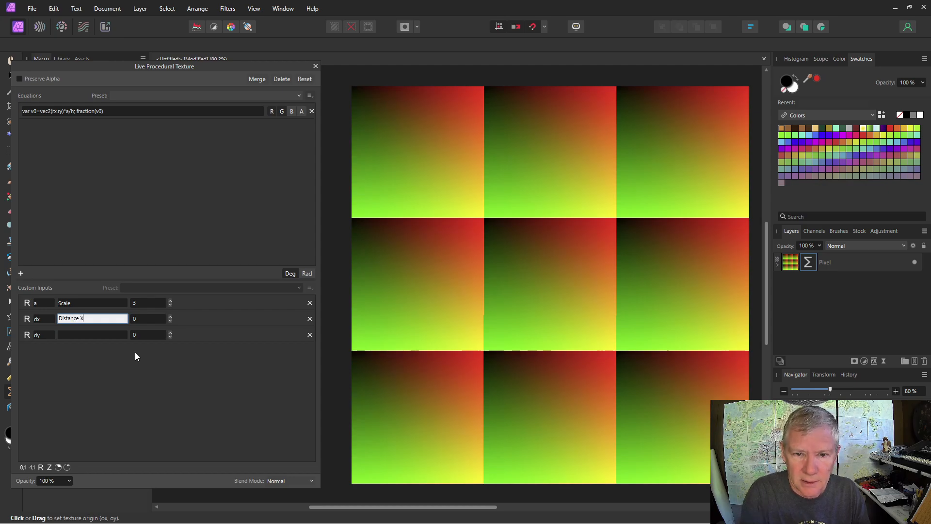
pyautogui.click(89, 337)
pyautogui.write('Dis')
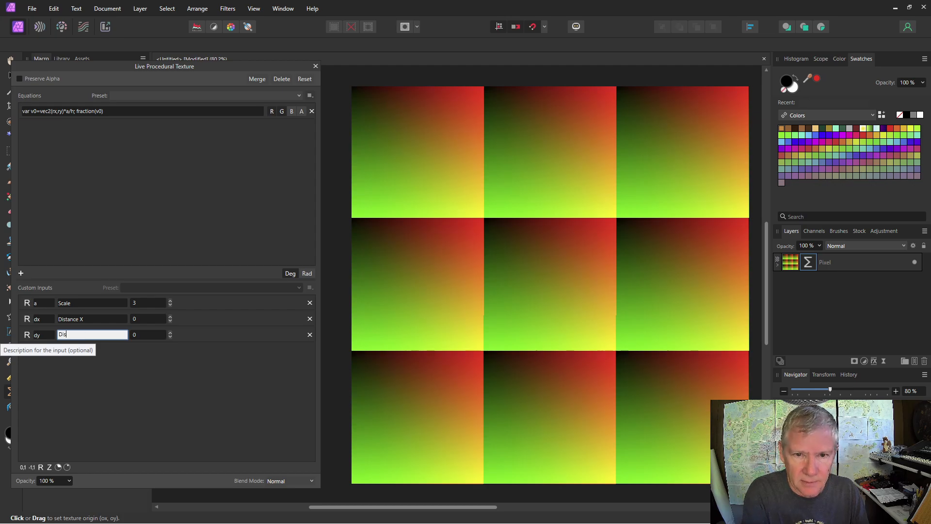
pyautogui.write('tance Y')
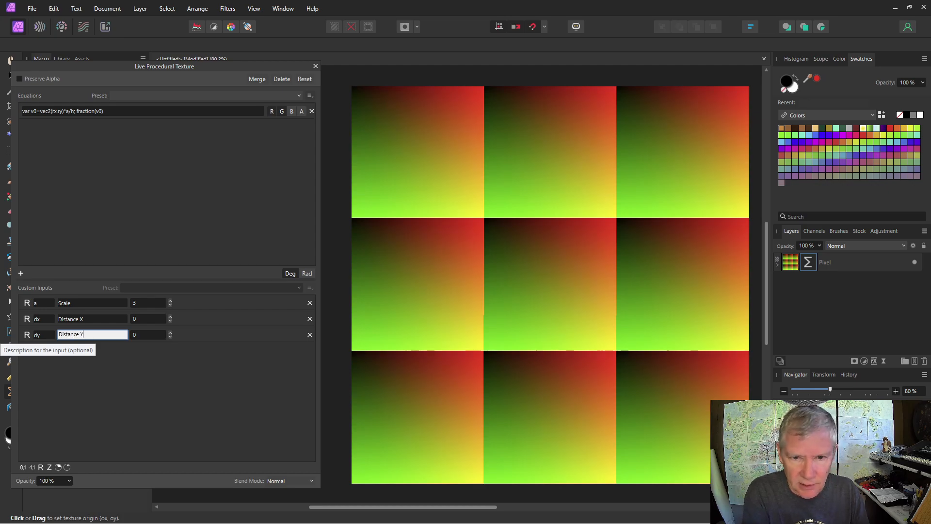
pyautogui.click(170, 317)
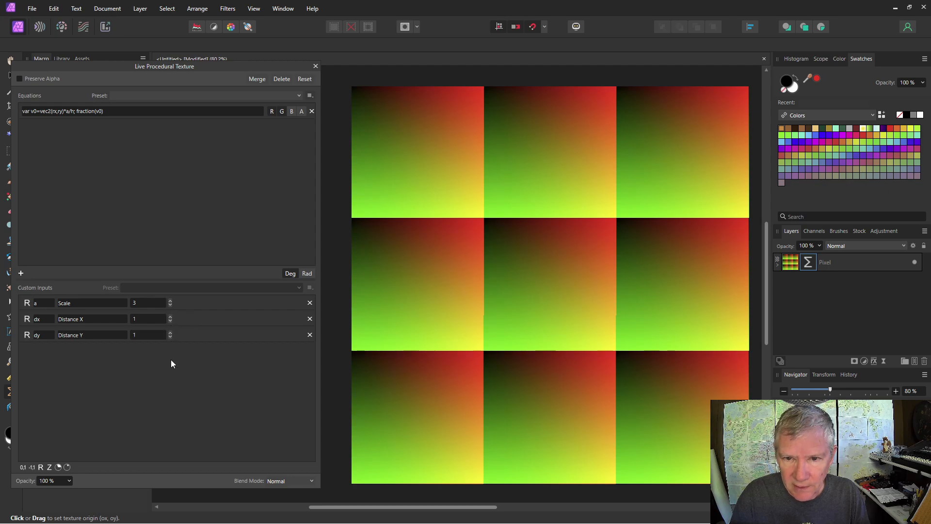
# - Define var sv=vec2(dx,dy); at the start of the equation and divide v0's expression by sv, giving vec2(rx,ry)*a/h/sv
pyautogui.click(24, 112)
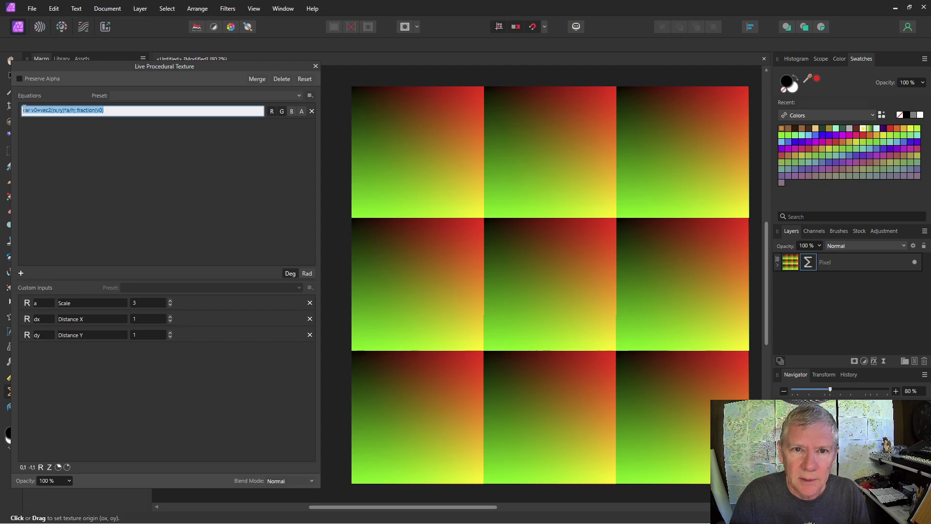
pyautogui.click(24, 112)
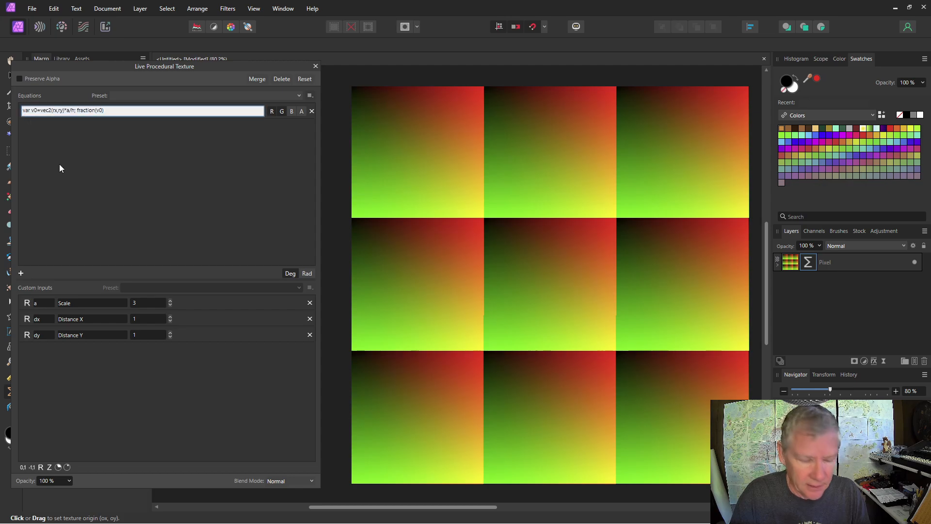
pyautogui.write('var')
pyautogui.write(' sv')
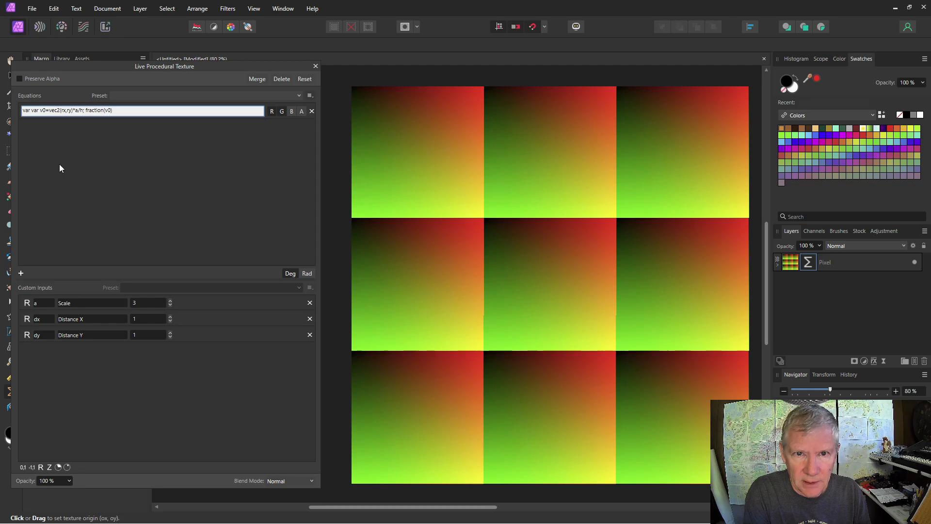
pyautogui.write('=vec')
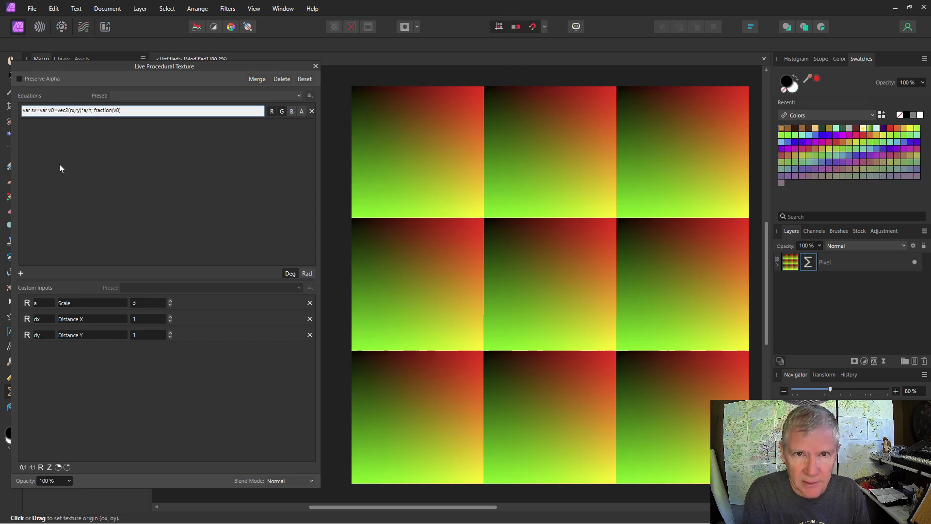
pyautogui.write('2(')
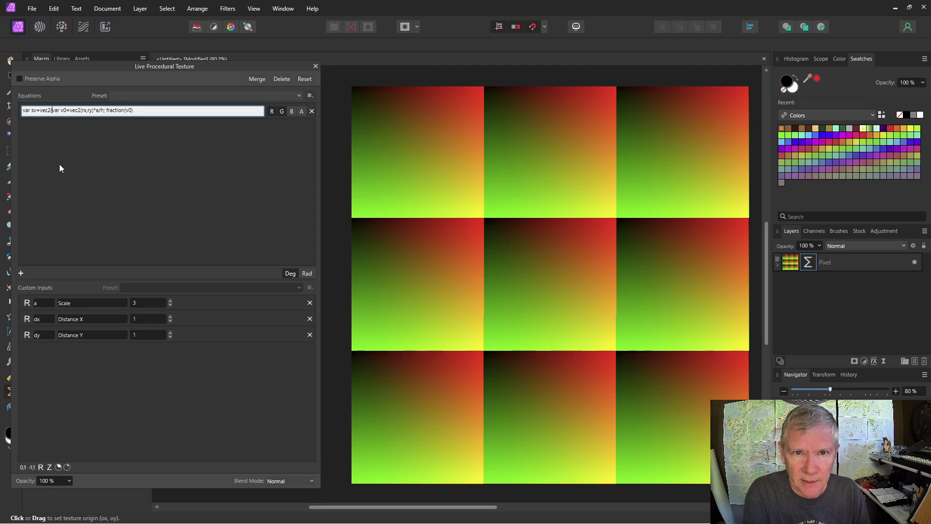
pyautogui.write('dx,dy')
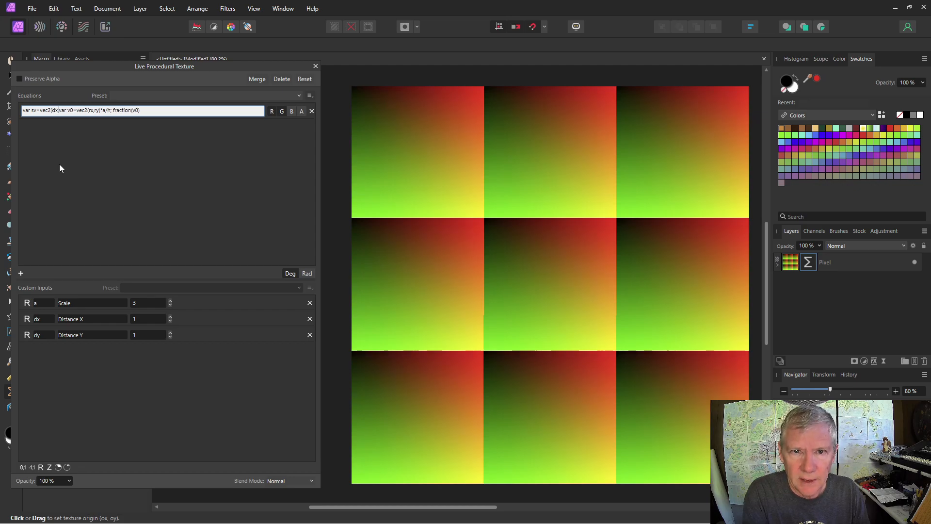
pyautogui.write(');')
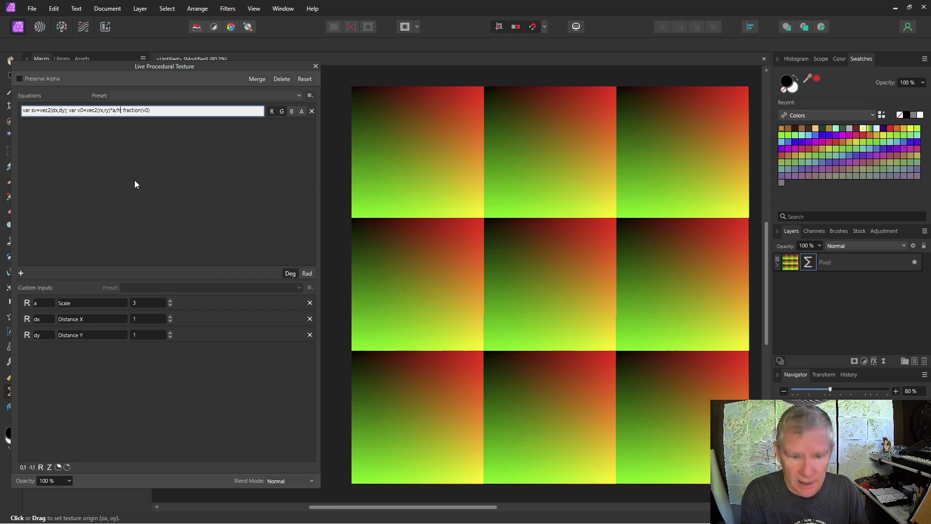
pyautogui.write('/sv')
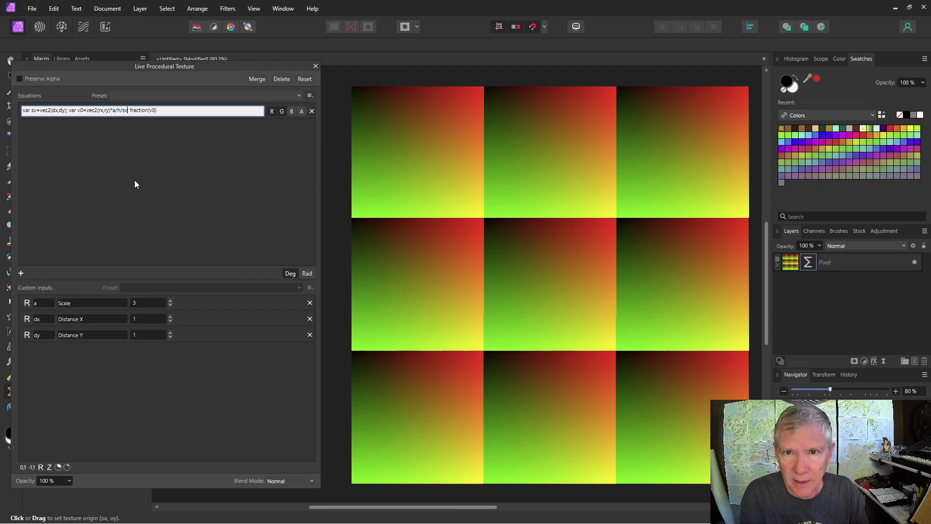
pyautogui.press('Return')
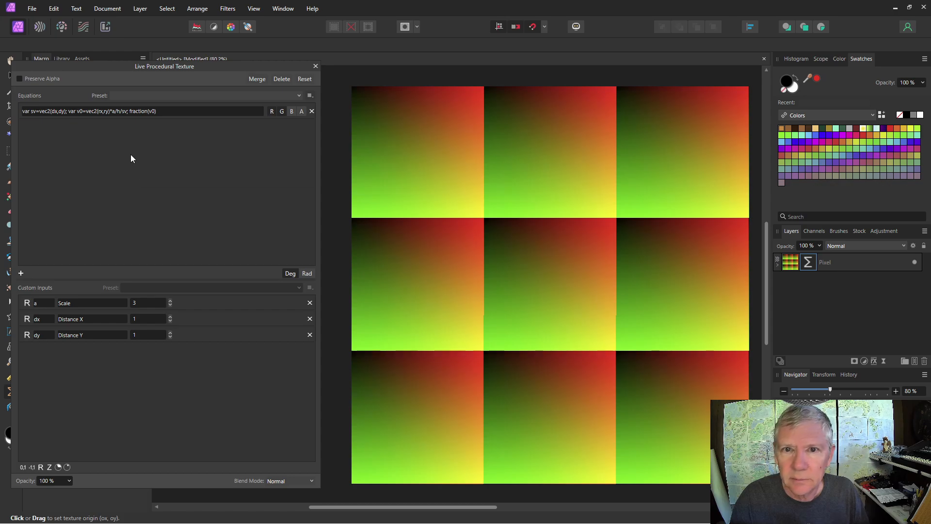
# - Set Distance X to 2 and Scale to 7 to stretch the tiles horizontally and repeat them more often
pyautogui.click(170, 316)
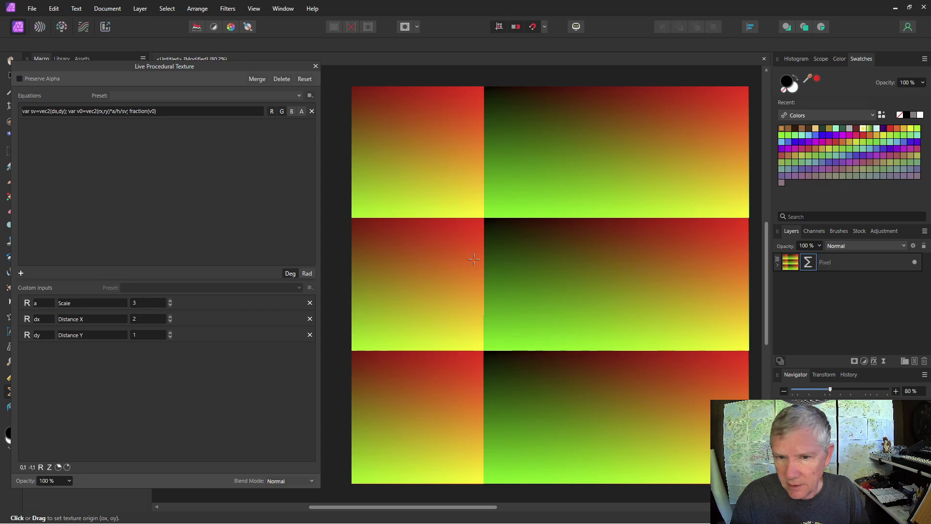
pyautogui.click(170, 301)
pyautogui.click(171, 300)
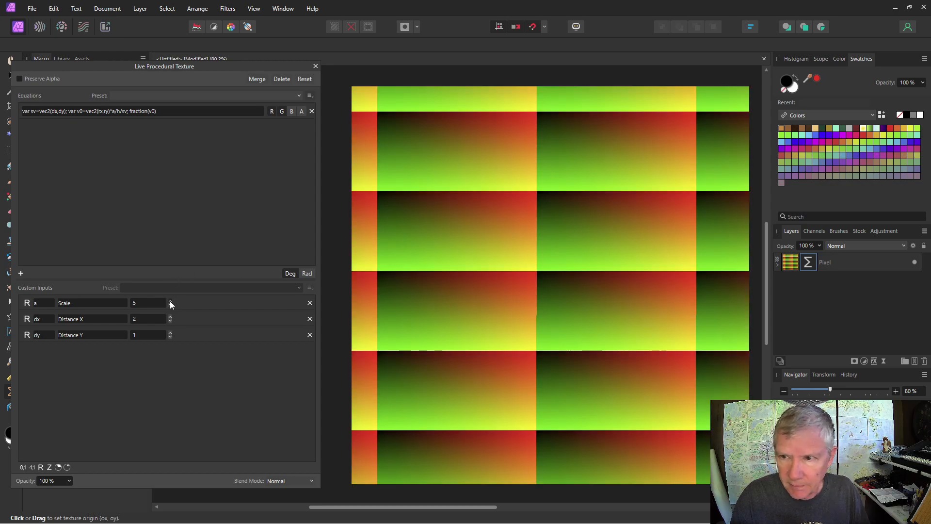
pyautogui.click(171, 300)
pyautogui.click(170, 301)
# - Try stretching the tiles vertically by raising Distance Y to 4, and return it to 1
pyautogui.click(170, 332)
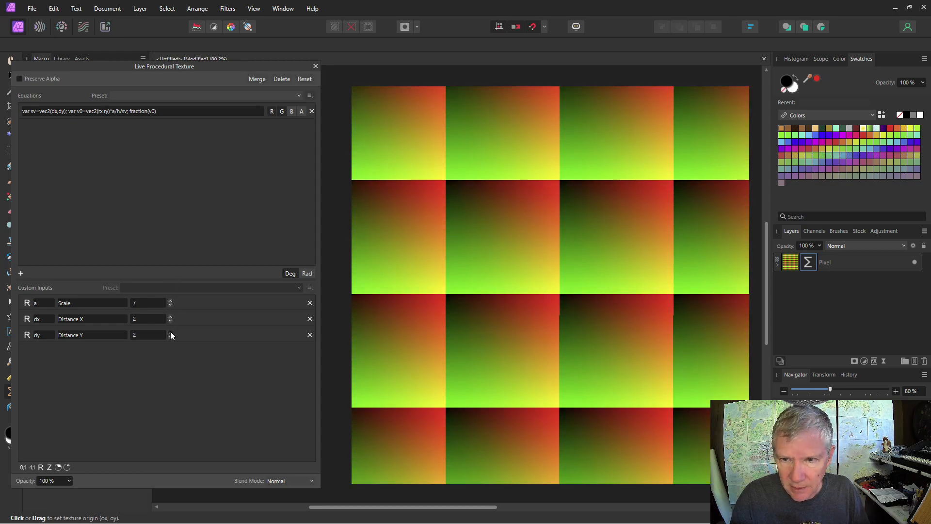
pyautogui.click(170, 332)
pyautogui.click(170, 332)
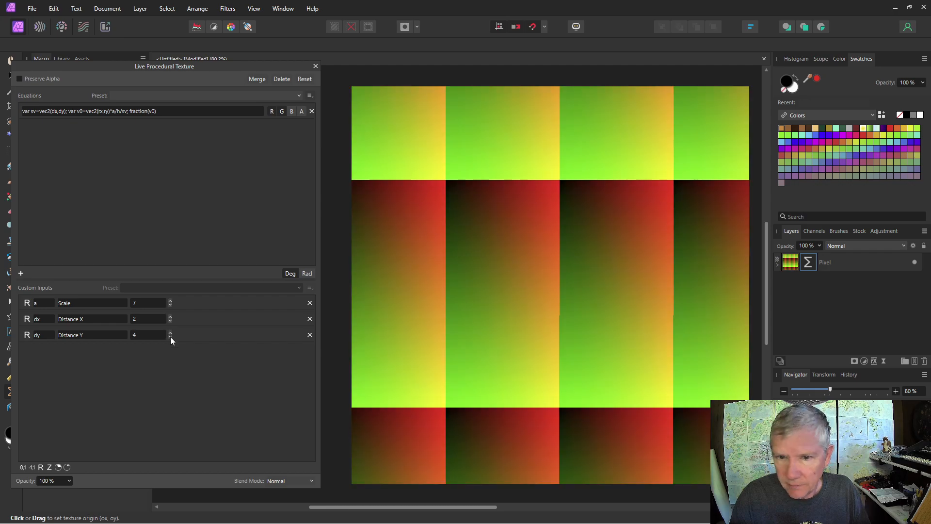
pyautogui.click(170, 337)
pyautogui.click(170, 337)
pyautogui.click(170, 337)
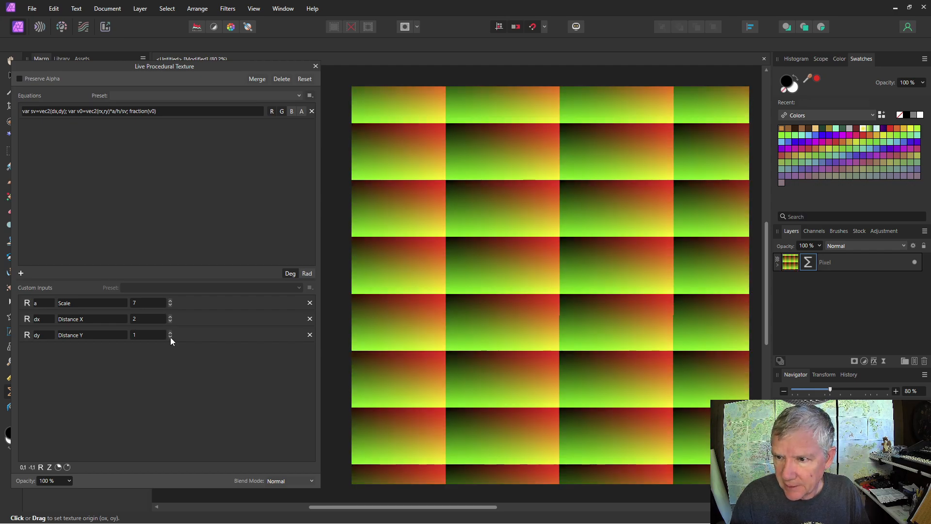
# - Set Distance X to 5 for wider tiles
pyautogui.click(170, 316)
pyautogui.click(170, 316)
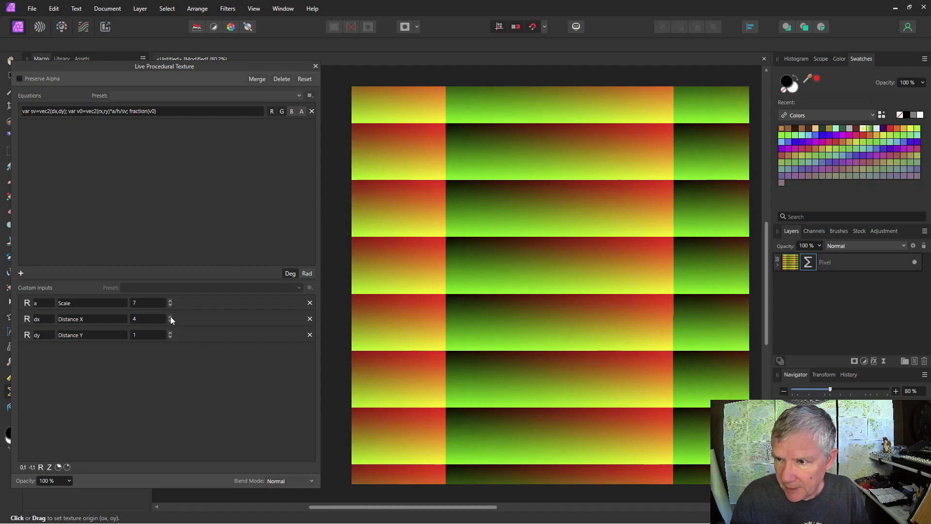
pyautogui.click(170, 316)
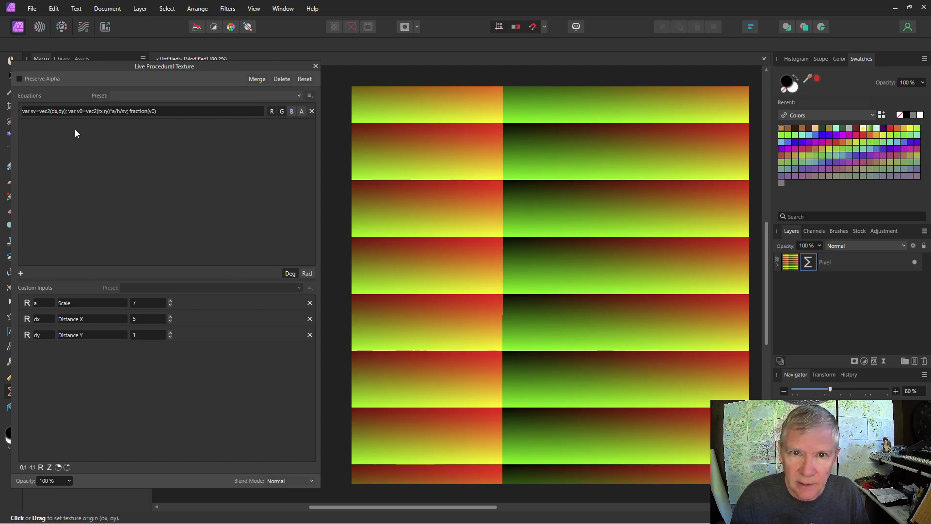
# - Wrap the sv vector in normalize() so its definition reads var sv=normalize(vec2(dx,dy));
pyautogui.click(40, 111)
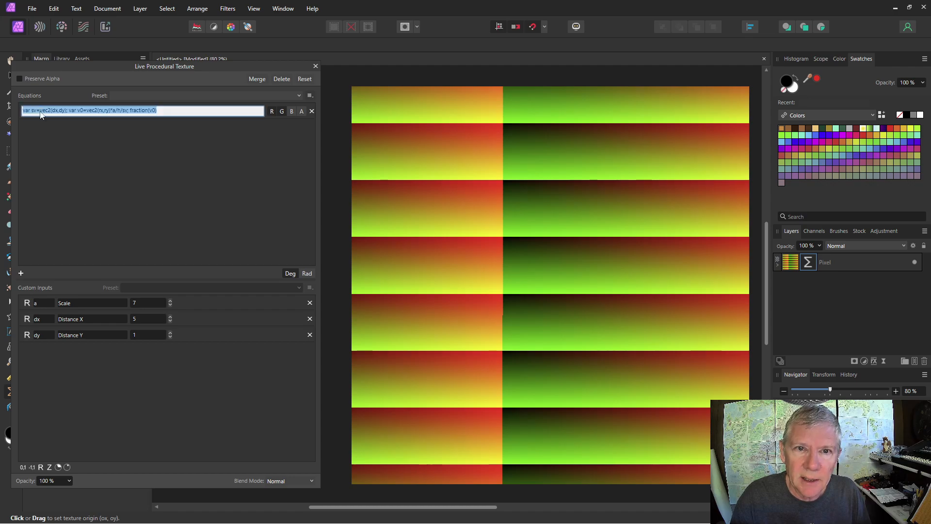
pyautogui.click(39, 111)
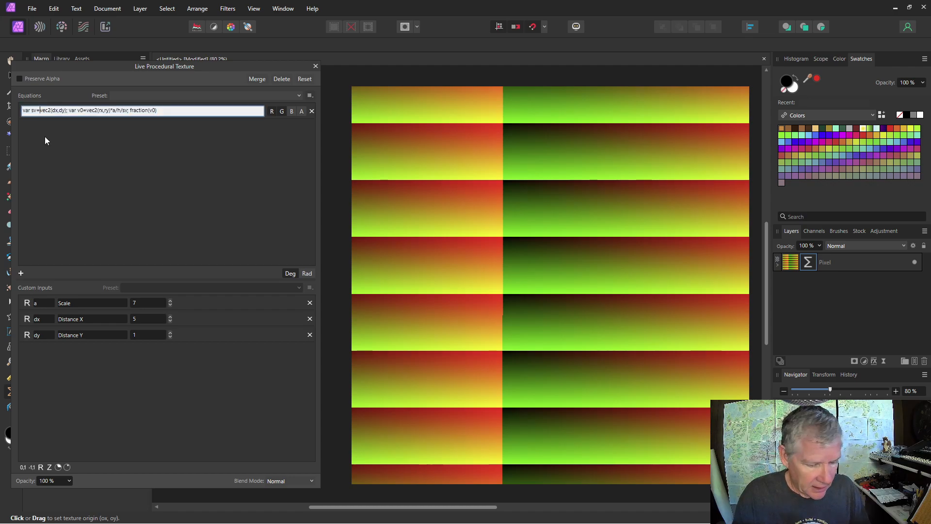
pyautogui.write('normalize')
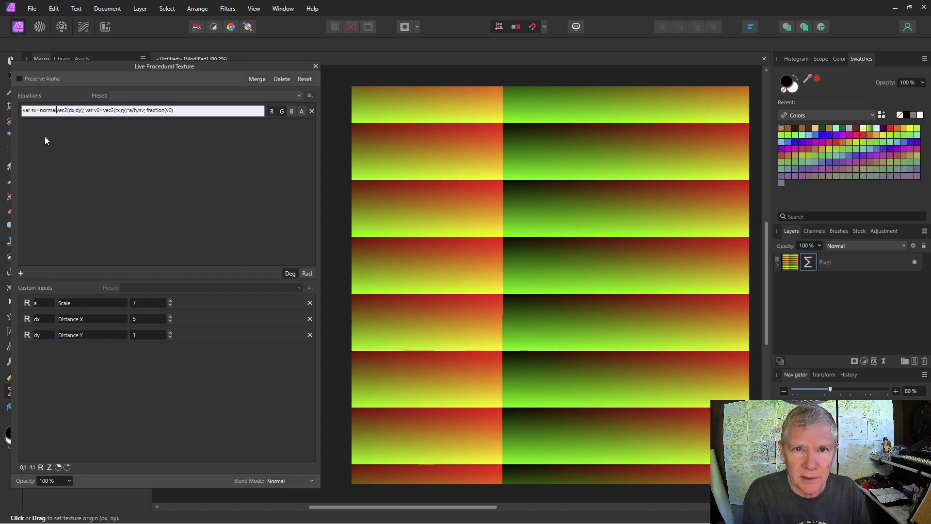
pyautogui.write('(vec2(dx,dy')
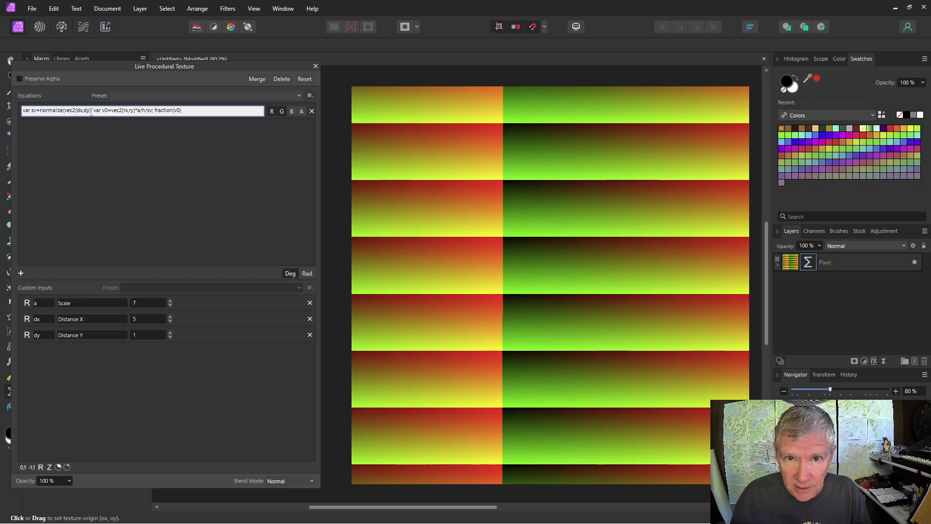
pyautogui.write(');')
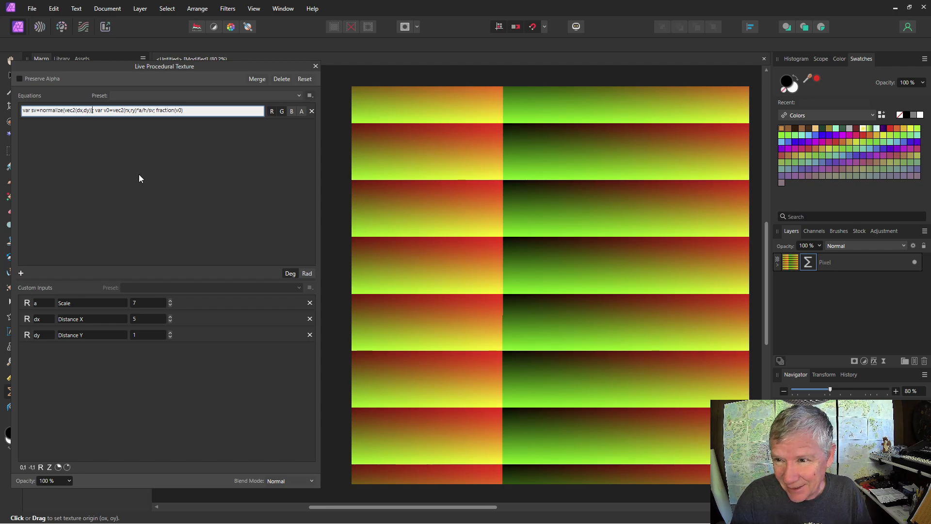
pyautogui.click(138, 110)
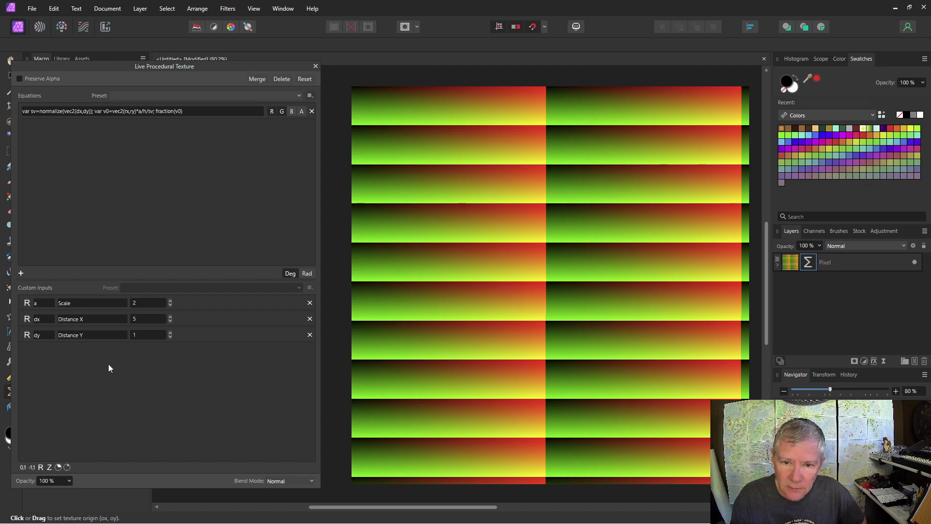
# - Add a custom input with a -1 to 1 range, name it of and describe it as Offset
pyautogui.click(32, 467)
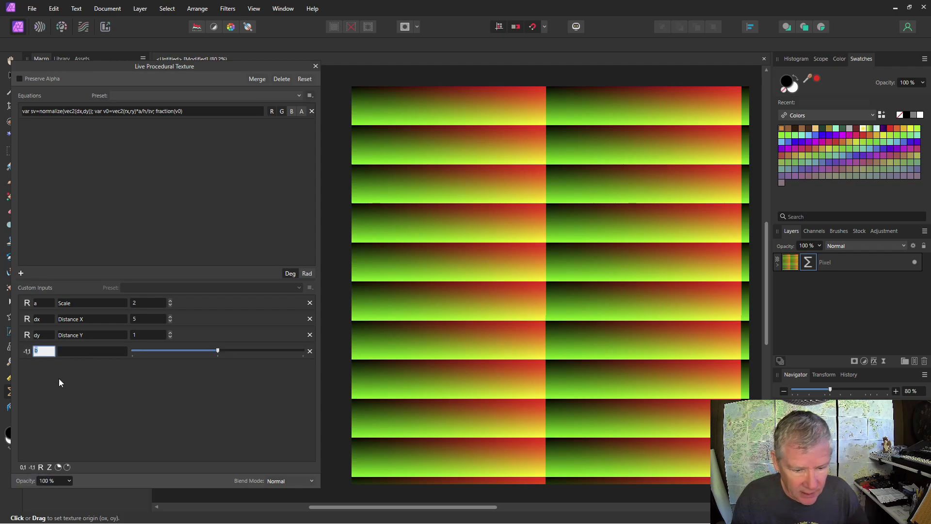
pyautogui.write('of')
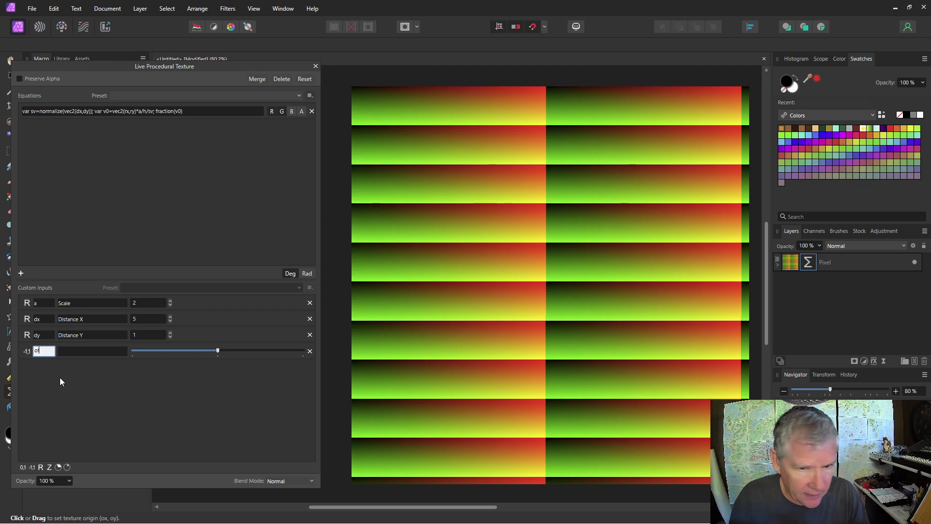
pyautogui.click(71, 352)
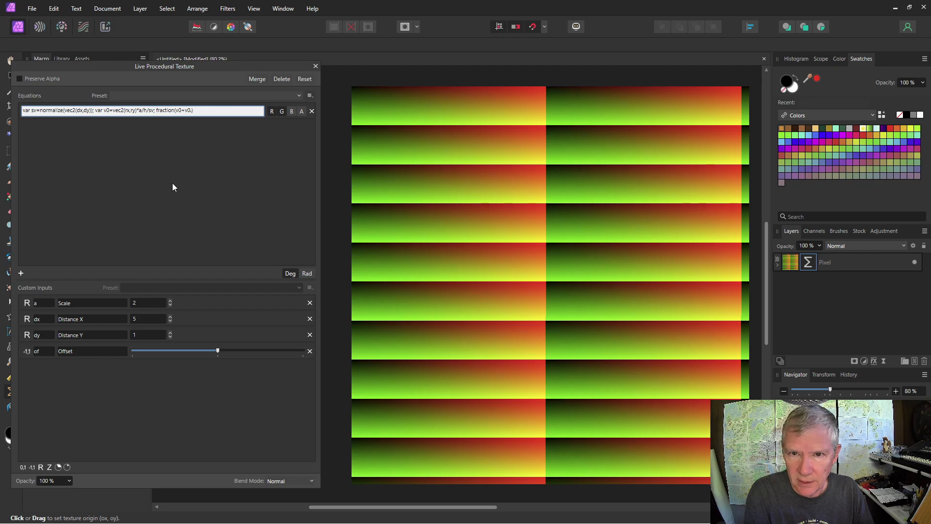
# - Change the equation's final expression to fraction(v0+v0.y*of) and raise the Offset value slightly above its midpoint
pyautogui.write('y')
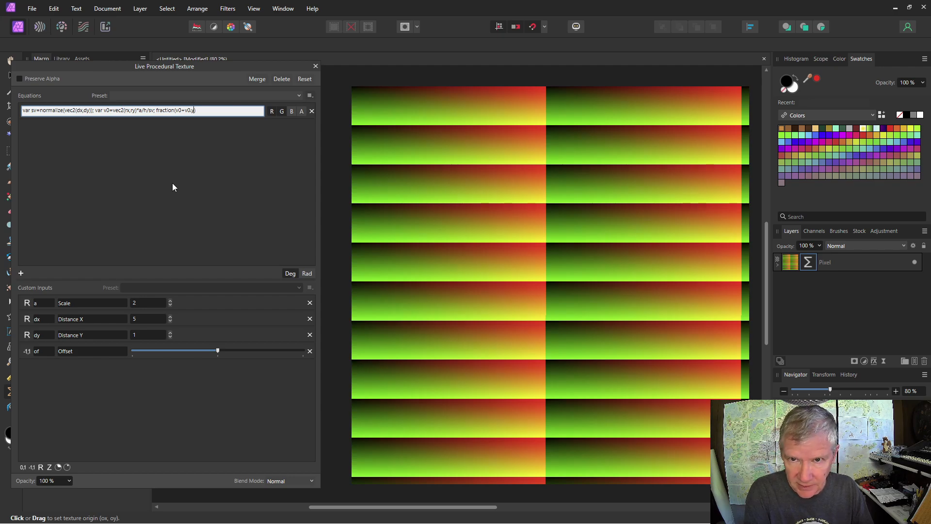
pyautogui.write('*')
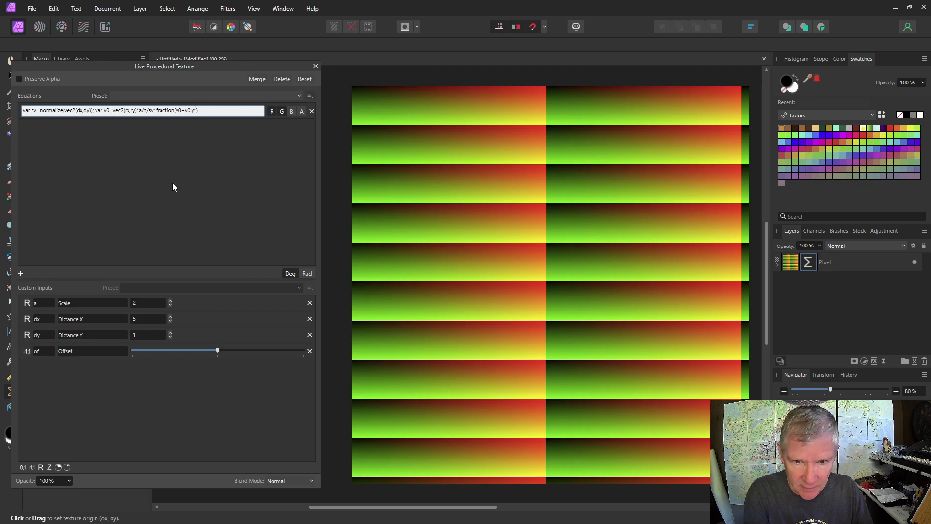
pyautogui.write('of')
pyautogui.press('Return')
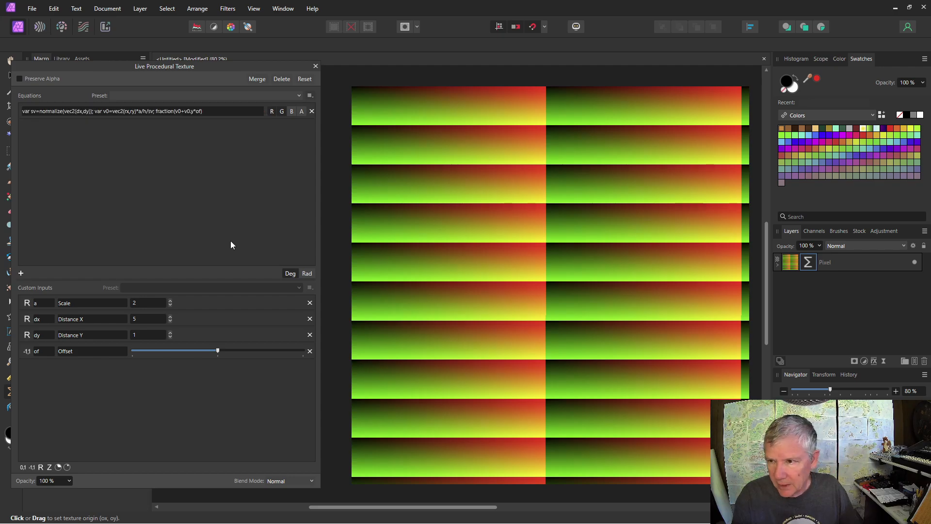
pyautogui.moveTo(217, 351); pyautogui.dragTo(226, 350)
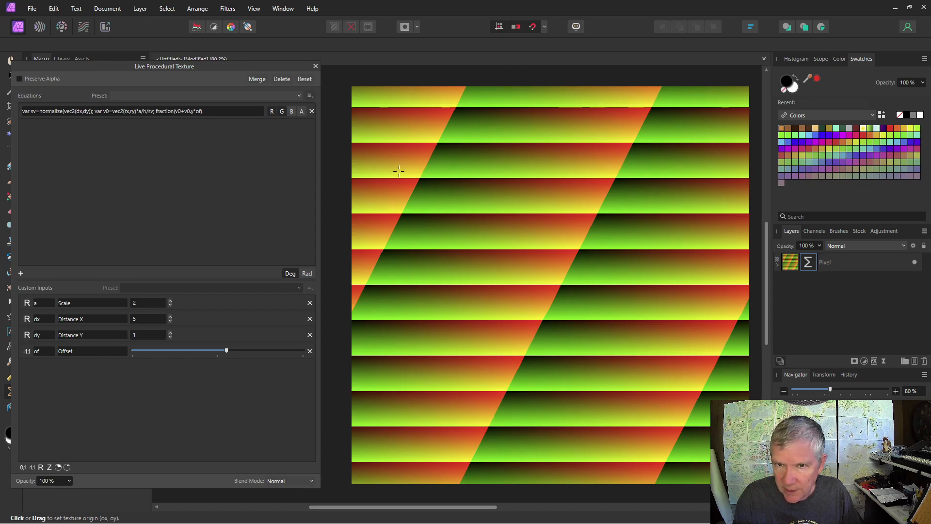
# - Wrap v0.y in floor(), giving fraction(v0+floor(v0.y)*of), and increase the Offset a little further
pyautogui.click(184, 111)
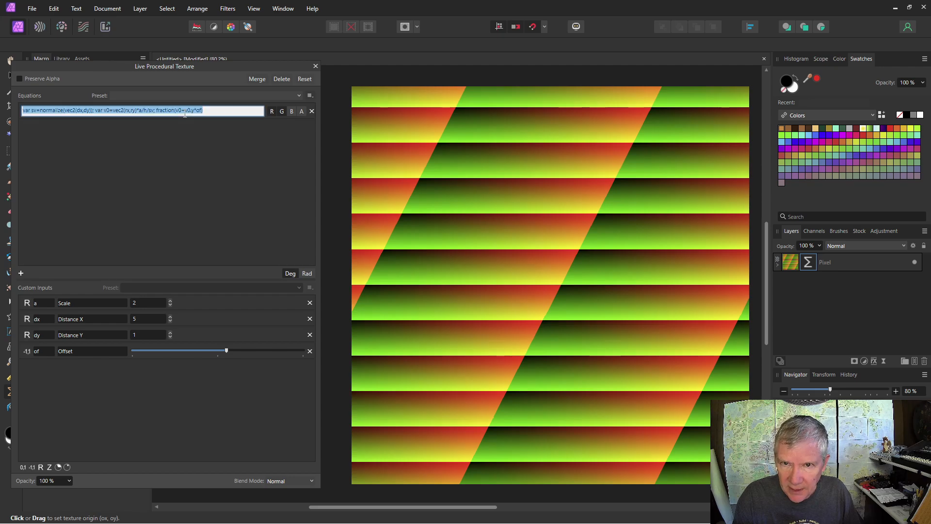
pyautogui.click(185, 111)
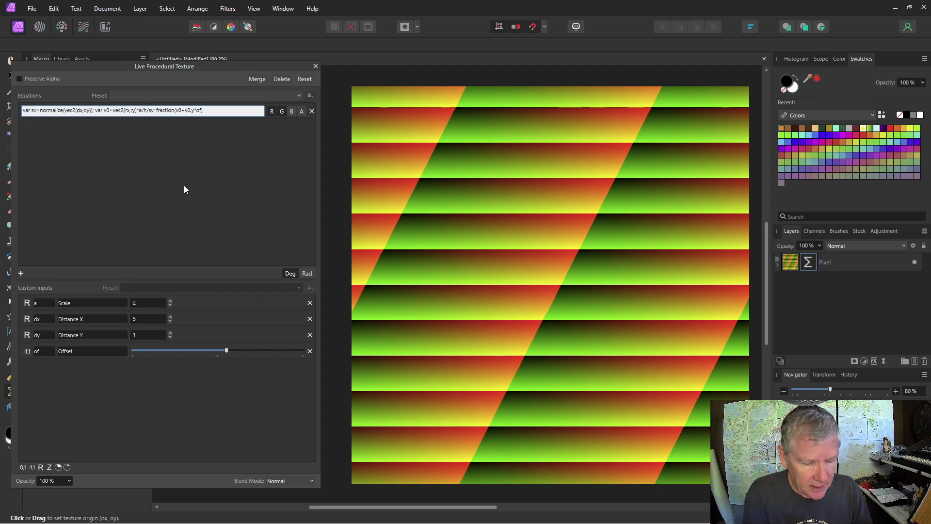
pyautogui.write('f')
pyautogui.write('or')
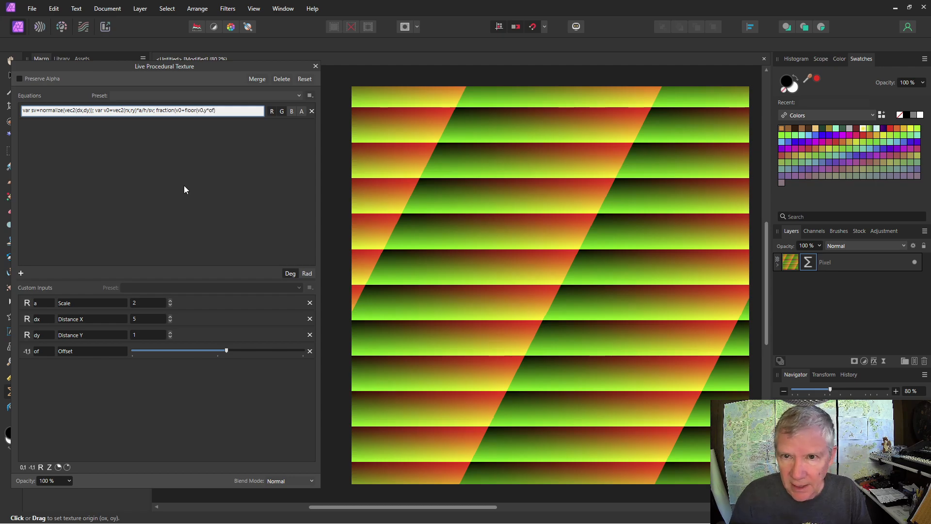
pyautogui.write('(')
pyautogui.press('Right')
pyautogui.press('Right')
pyautogui.press('Right')
pyautogui.press('Right')
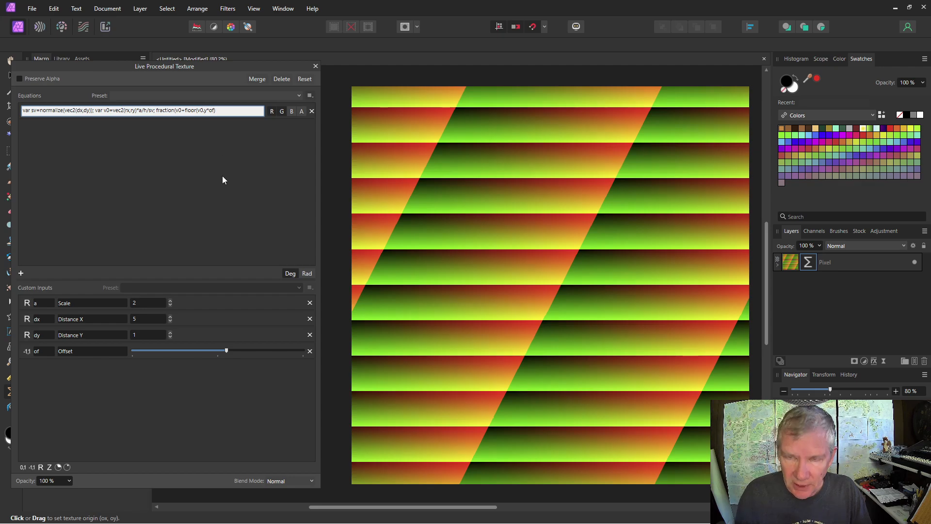
pyautogui.write(')')
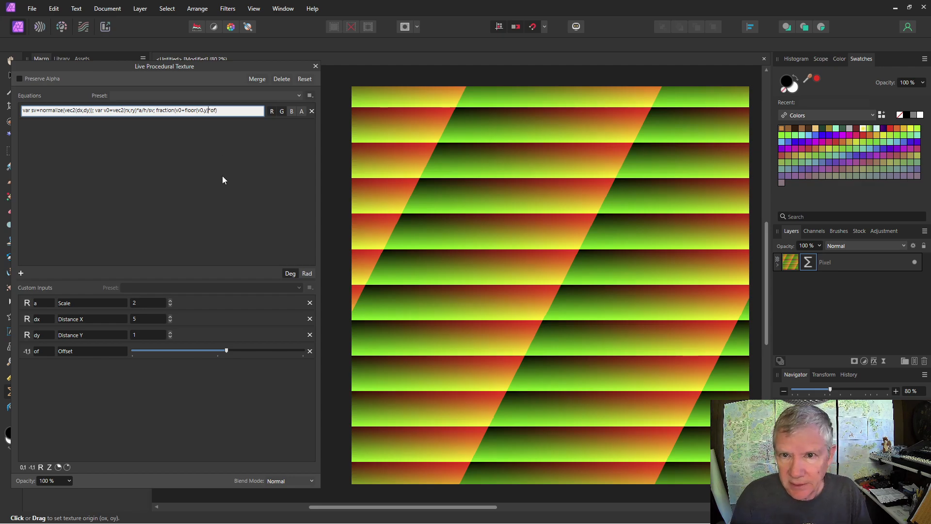
pyautogui.press('Return')
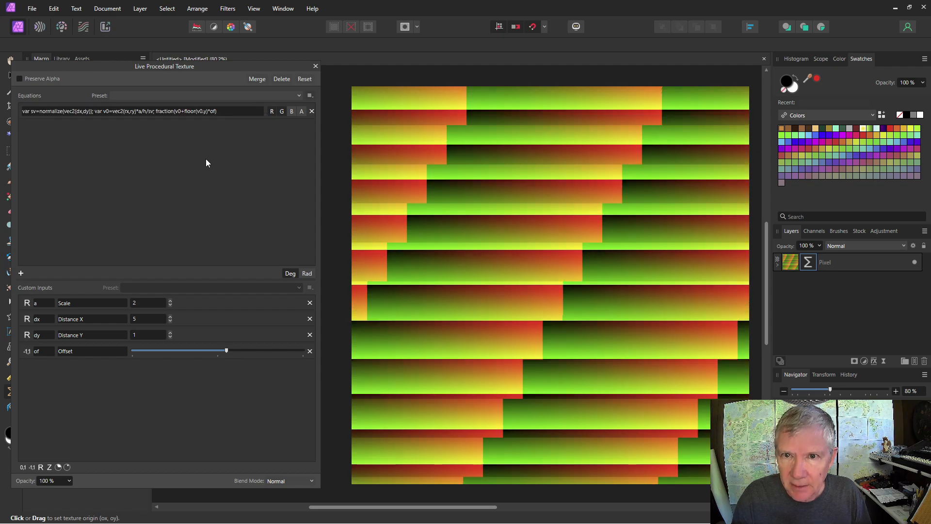
pyautogui.moveTo(228, 350); pyautogui.dragTo(244, 351)
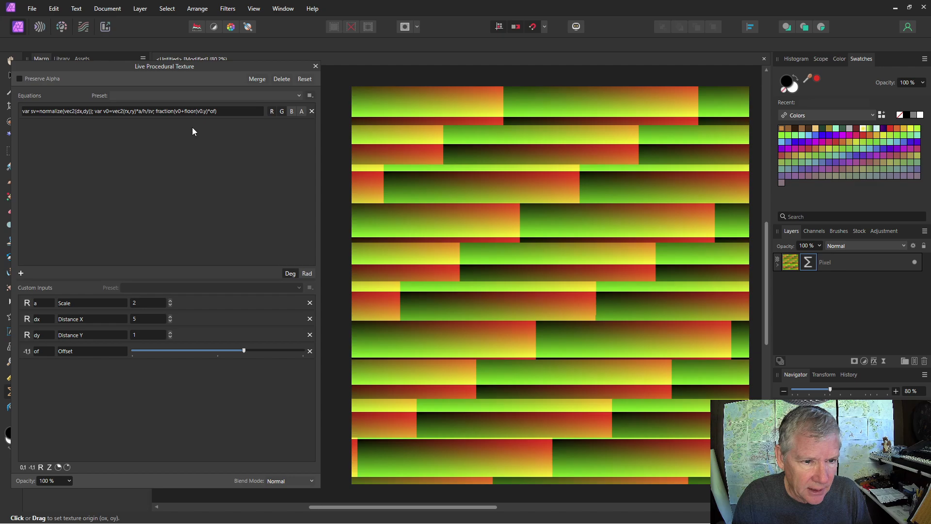
# - Restrict the offset to the x direction by changing the expression to fraction(v0+vec2(floor(v0.y)*of,0)), and test it by varying the Offset
pyautogui.click(185, 111)
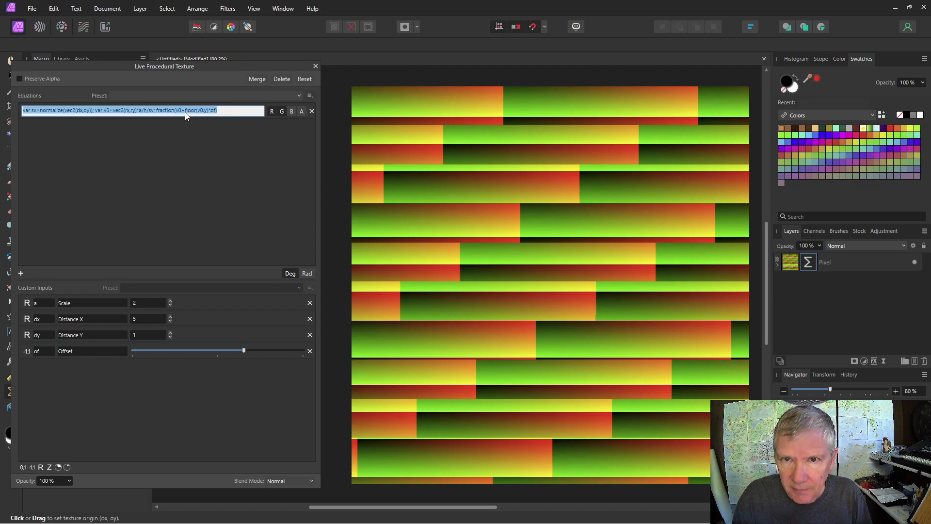
pyautogui.click(185, 111)
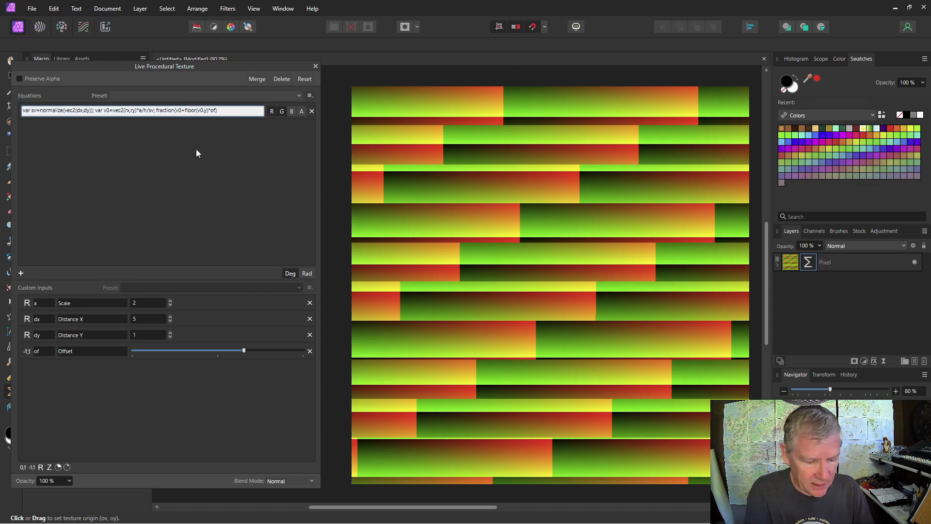
pyautogui.write('vec2')
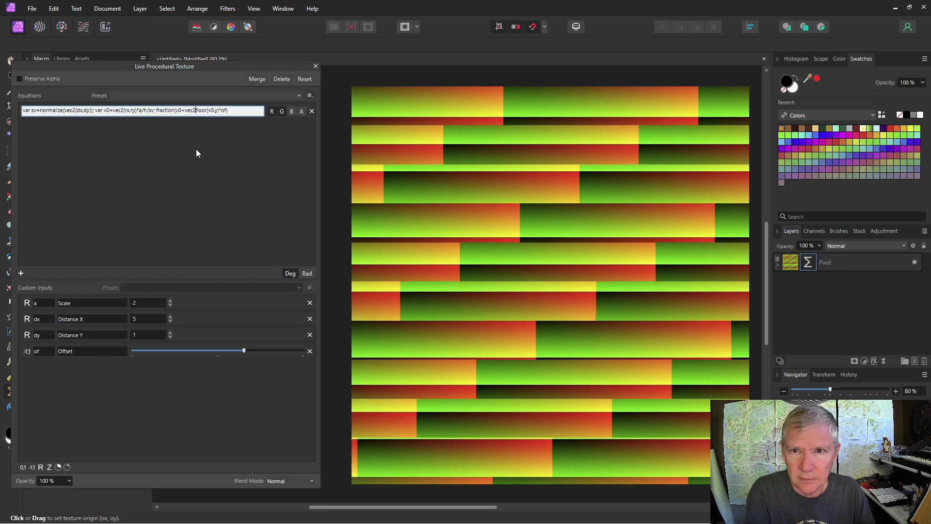
pyautogui.write('(')
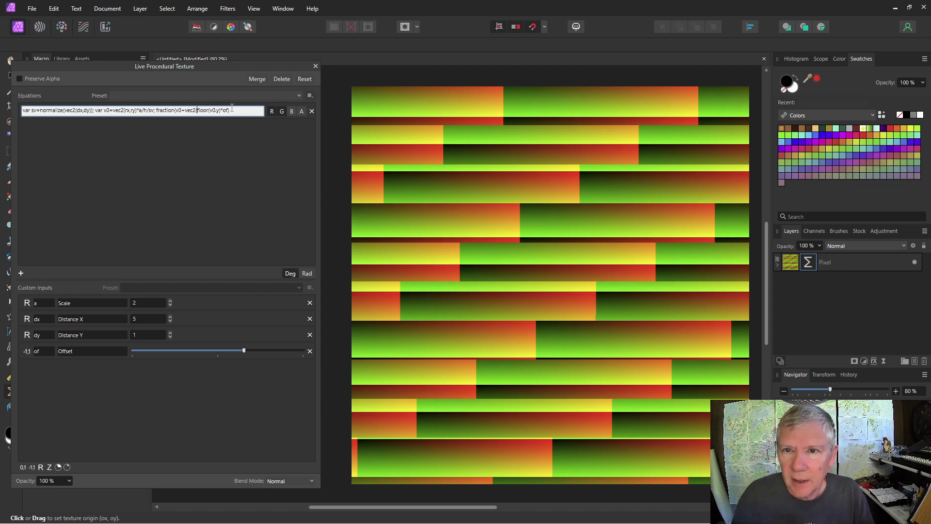
pyautogui.click(228, 110)
pyautogui.write(')')
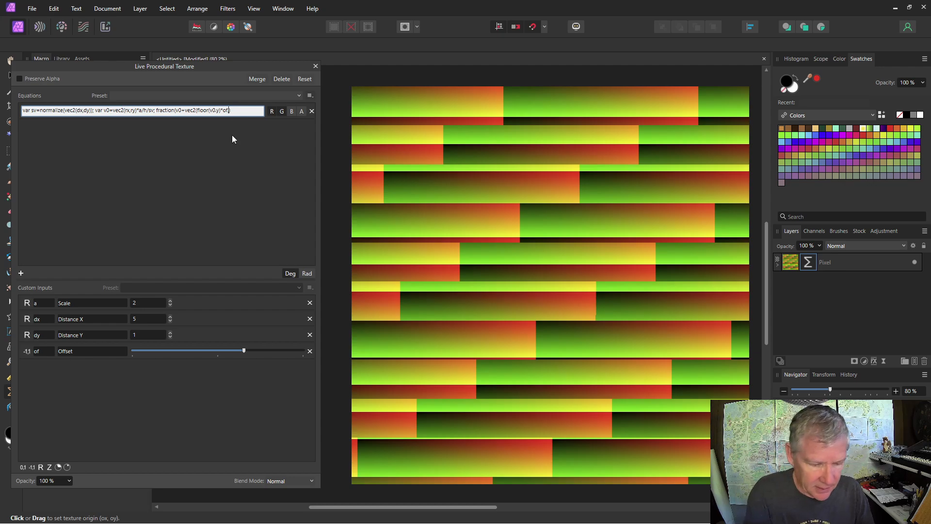
pyautogui.write(')')
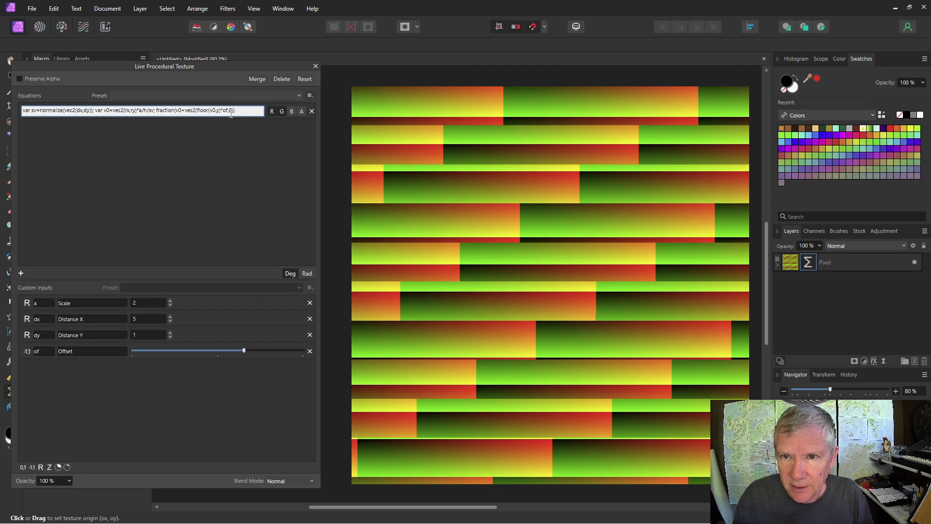
pyautogui.press('Return')
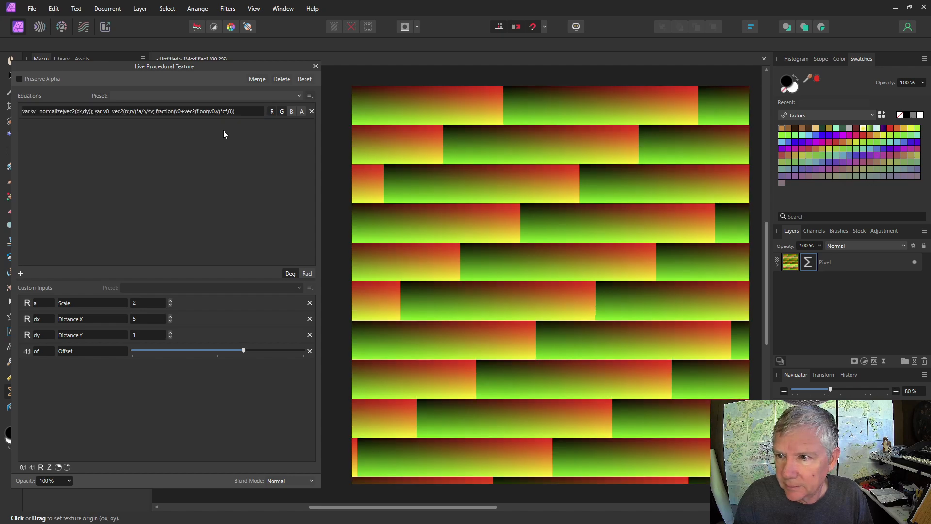
pyautogui.moveTo(243, 351)
pyautogui.mouseDown()
pyautogui.moveTo(219, 353)
pyautogui.moveTo(246, 356)
pyautogui.mouseUp()
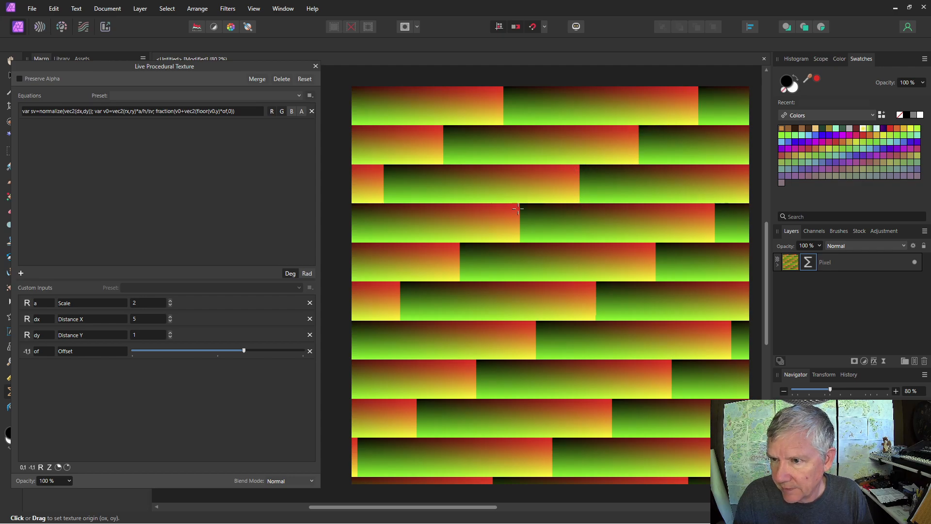
# - Store the equation's final fraction expression in a variable by rewriting it as var v=fraction(v0+vec2(floor(v0.y)*of,0));
pyautogui.click(237, 112)
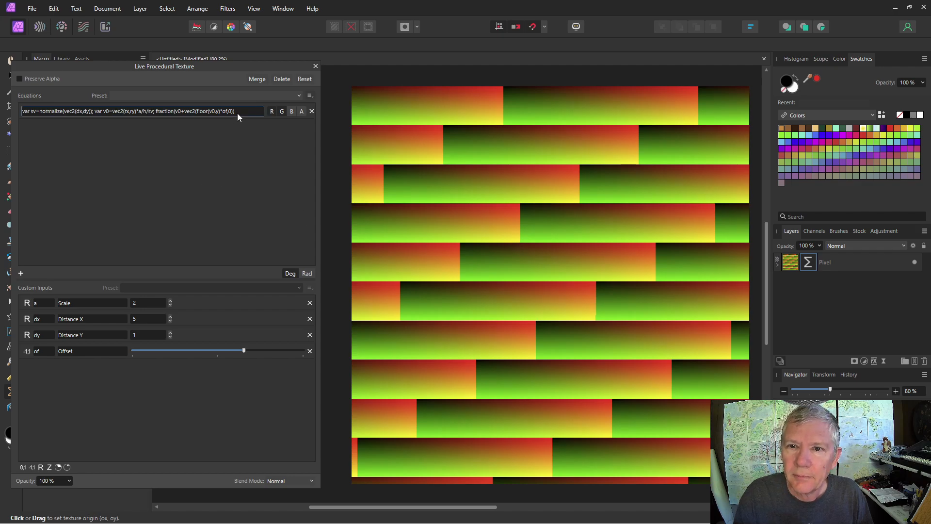
pyautogui.click(153, 113)
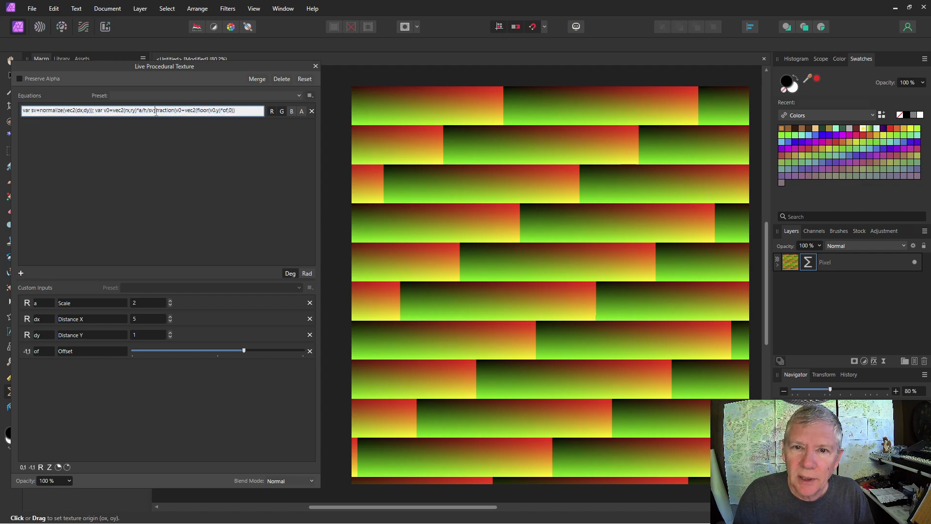
pyautogui.write('var  ')
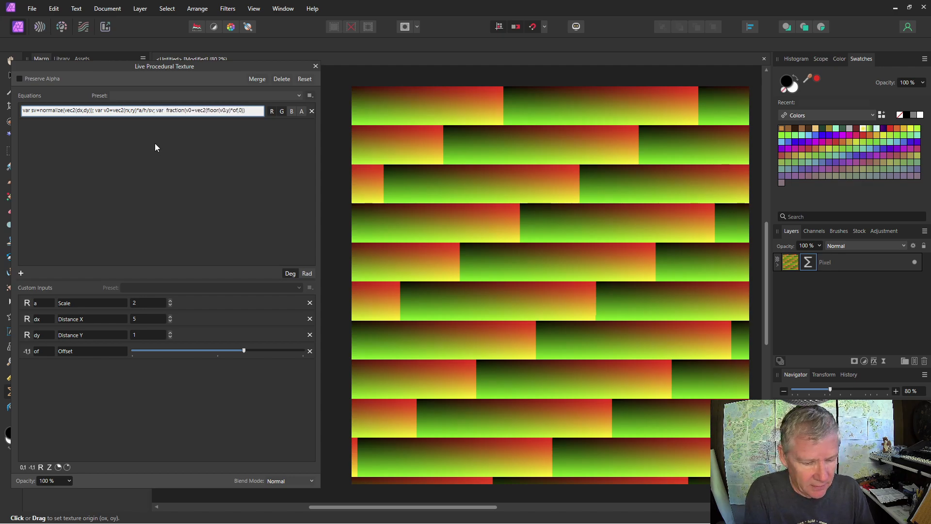
pyautogui.write('v=')
pyautogui.press('End')
pyautogui.write(';')
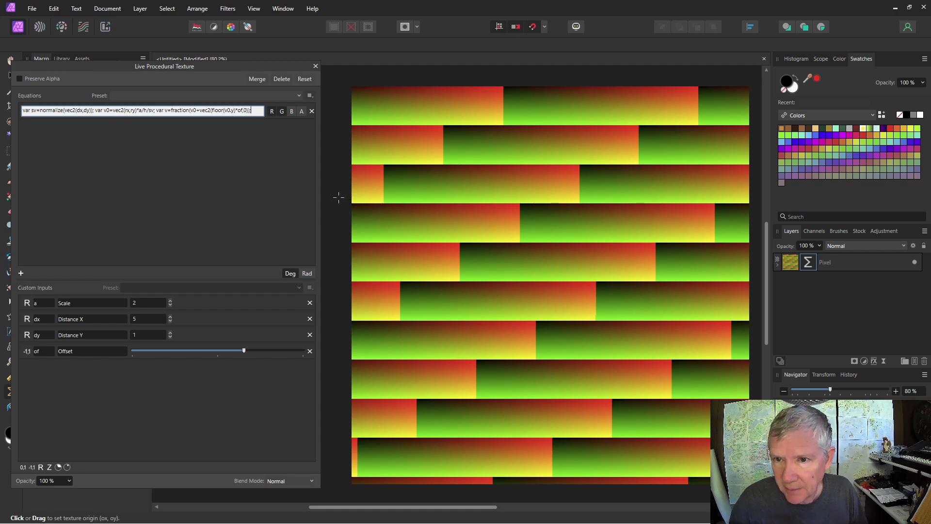
# - Widen the Live Procedural Texture dialog and end the equation with step(e,v.x) as its output
pyautogui.moveTo(318, 198); pyautogui.dragTo(446, 196)
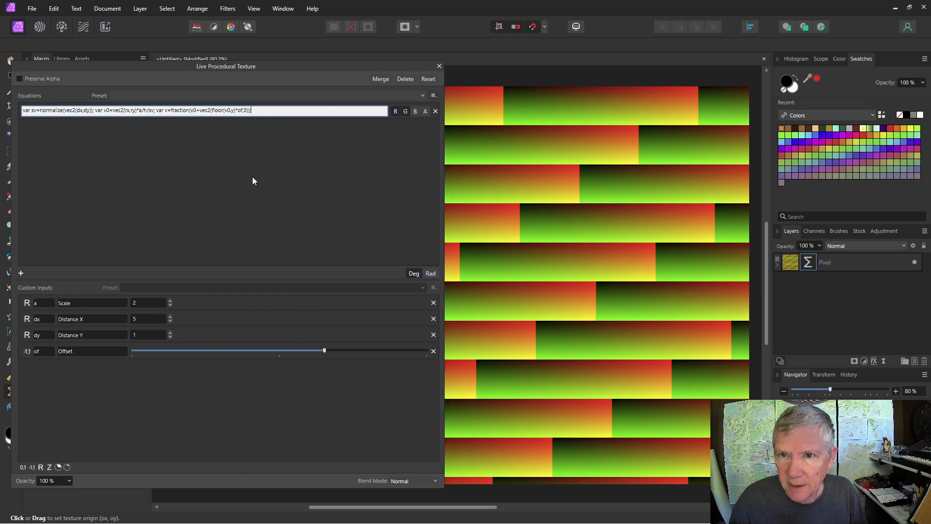
pyautogui.write('step(e,v')
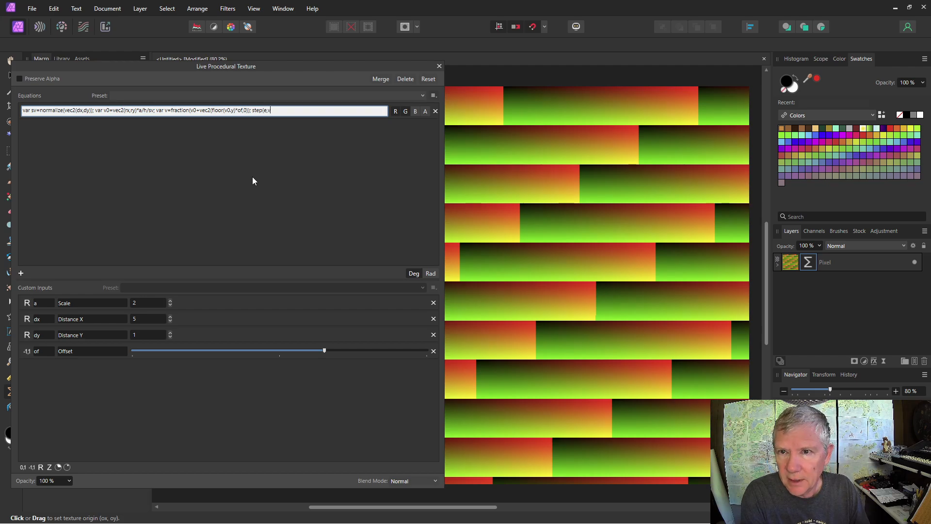
pyautogui.write('.x')
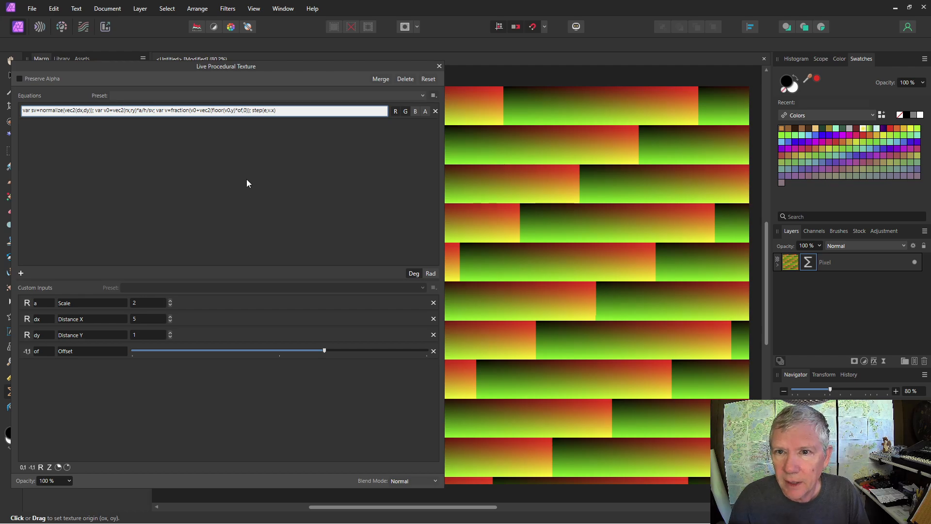
pyautogui.press('Return')
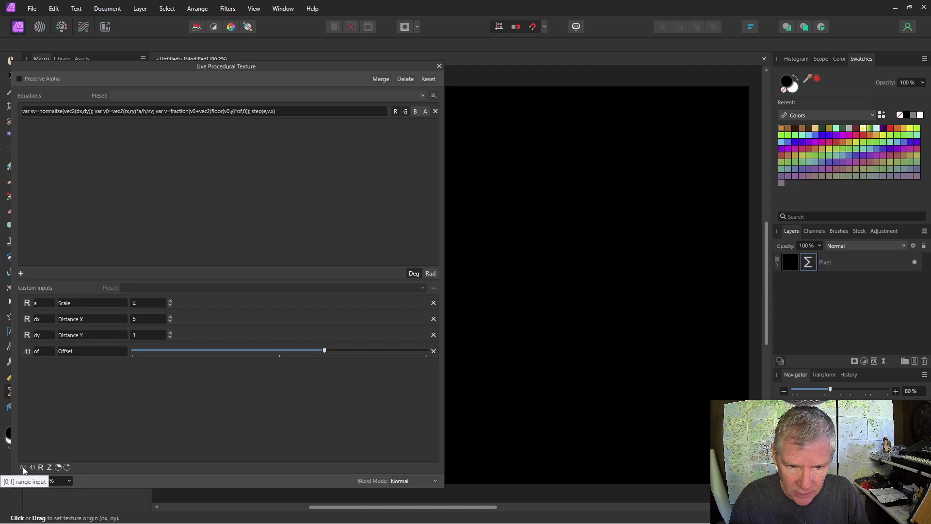
# - Add a custom input with a 0 to 1 range, name it e, describe it as Gap and lower it to near its minimum
pyautogui.click(22, 467)
pyautogui.write('e')
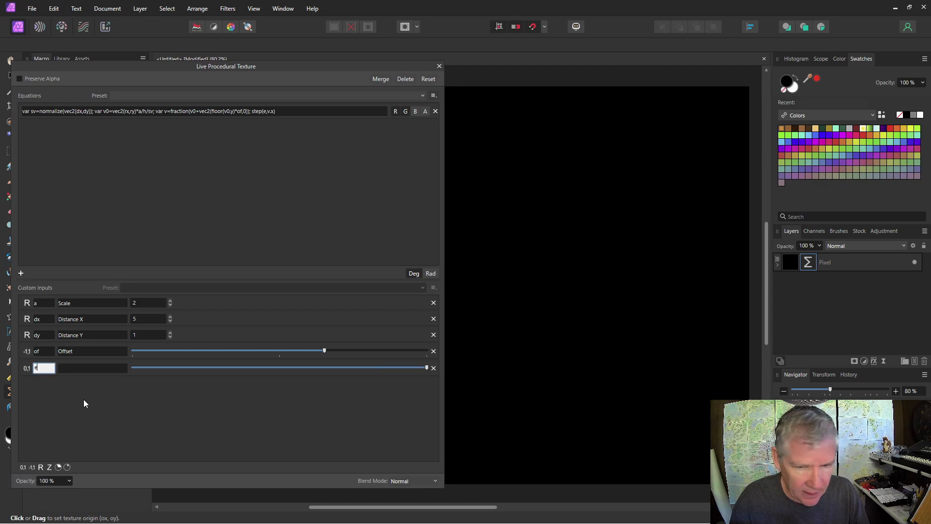
pyautogui.click(86, 371)
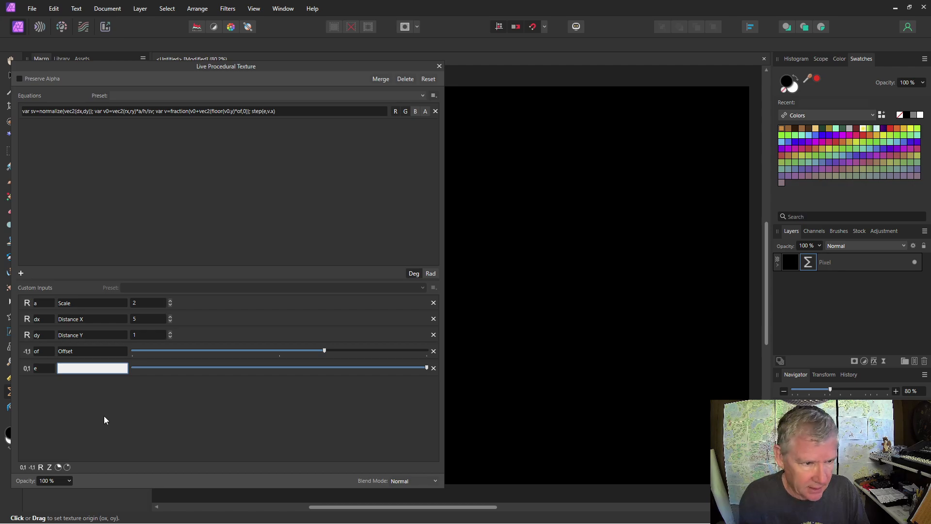
pyautogui.write('Gap')
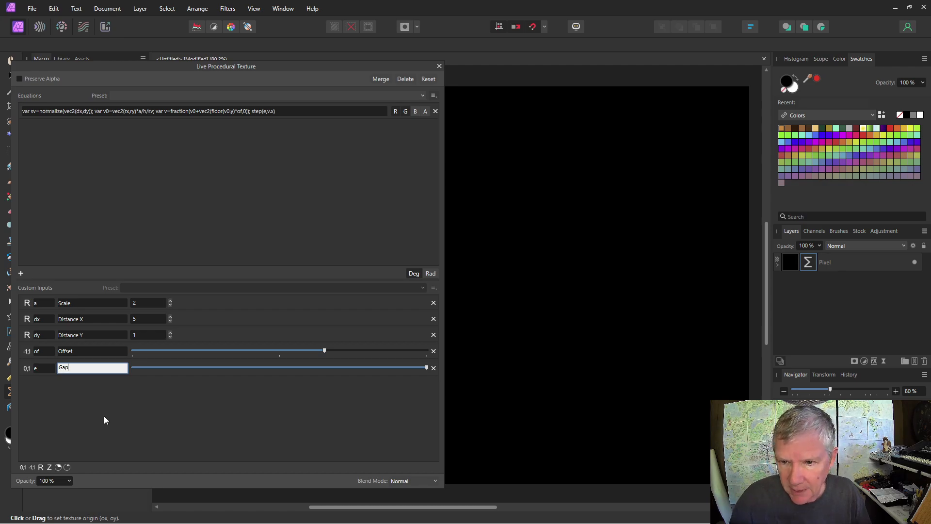
pyautogui.press('Return')
pyautogui.moveTo(426, 367); pyautogui.dragTo(141, 380)
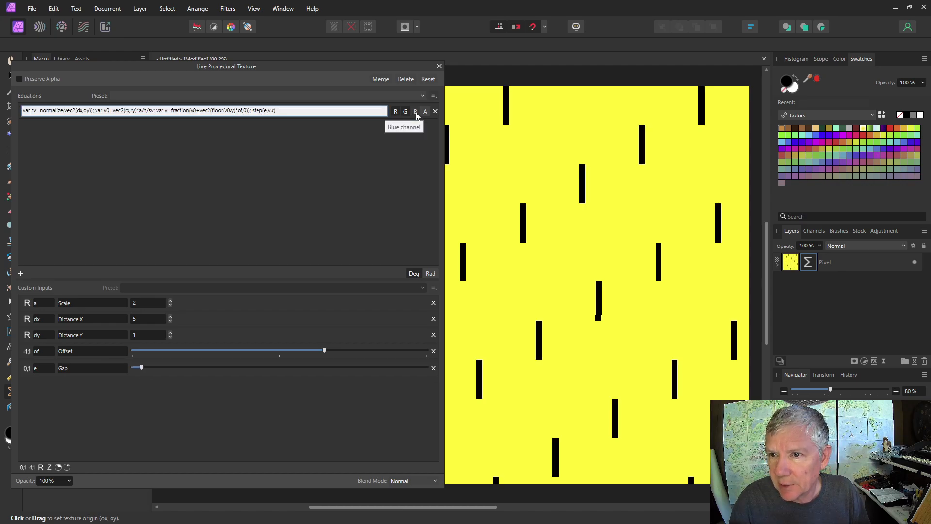
# - Apply the equation to the blue channel as well and extend its output to step(e,v.x)*step(e,v.y)
pyautogui.click(415, 112)
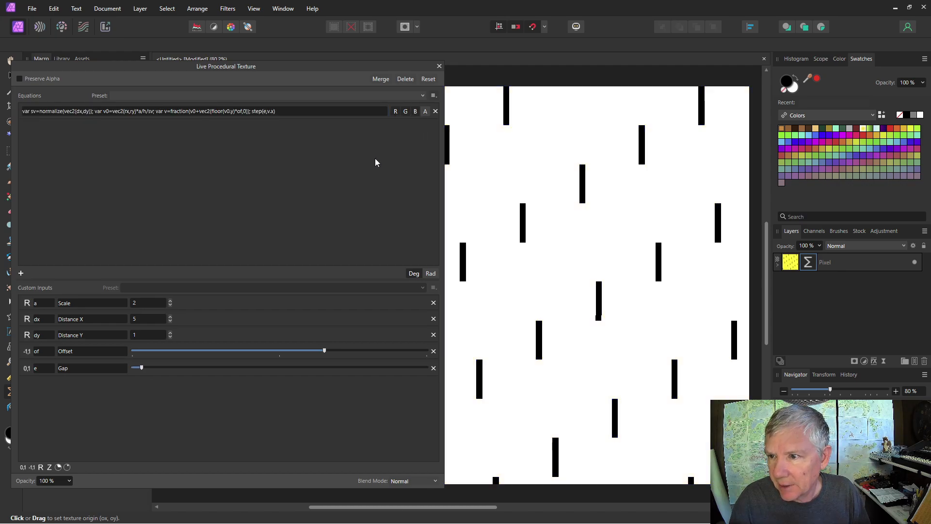
pyautogui.click(279, 112)
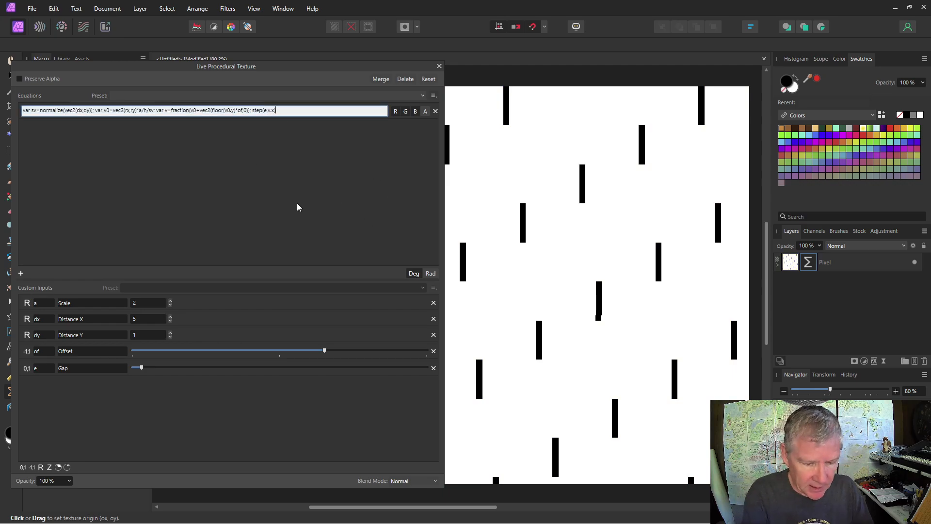
pyautogui.write('*step(e,v.')
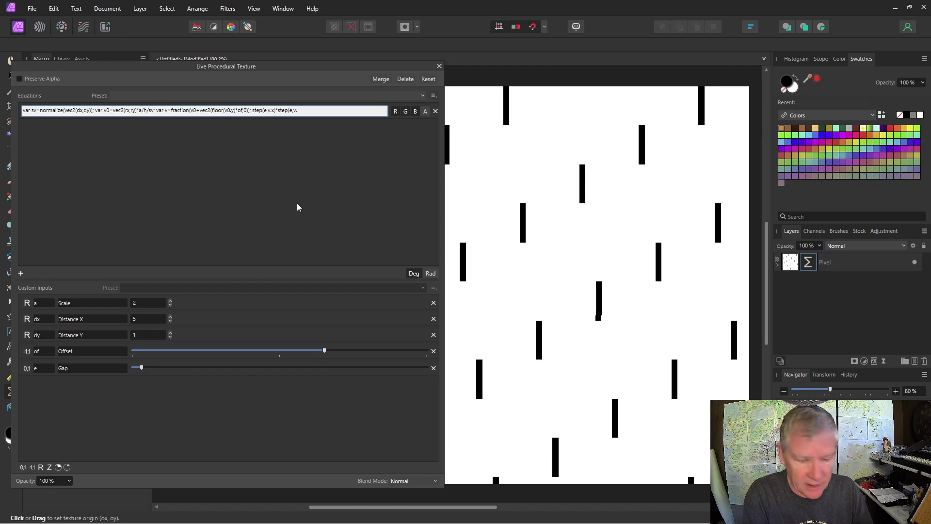
pyautogui.write('y)')
pyautogui.press('Return')
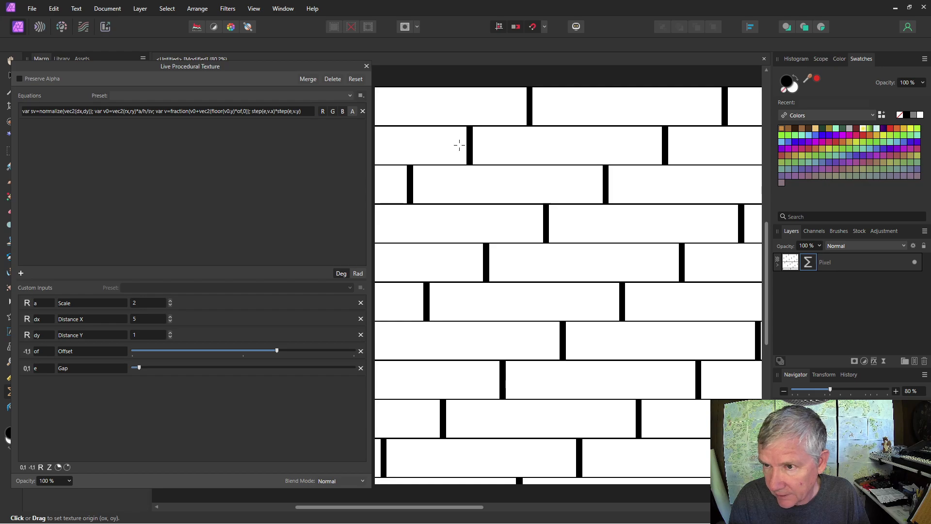
# - Scale the gap per axis by changing the output to step(e/sv.x,v.x)*step(e/sv.y,v.y), and increase the Offset
pyautogui.click(265, 111)
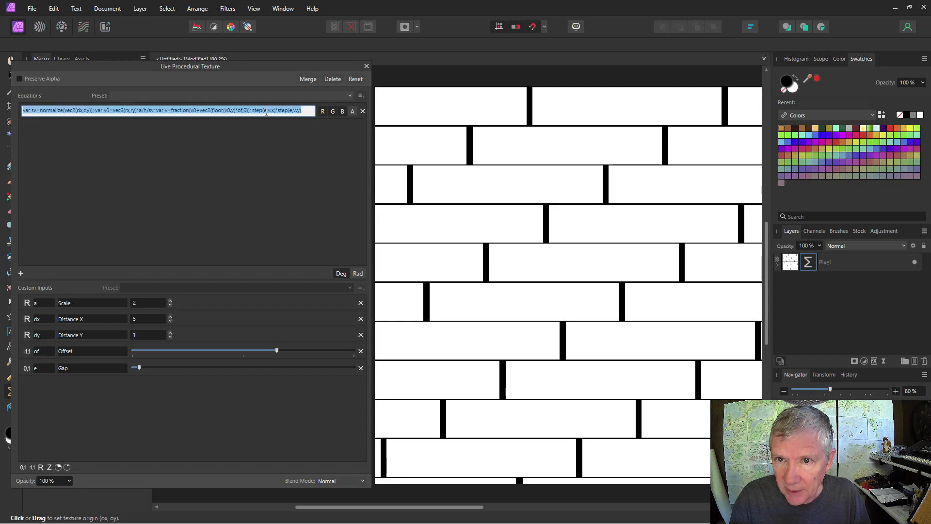
pyautogui.click(266, 111)
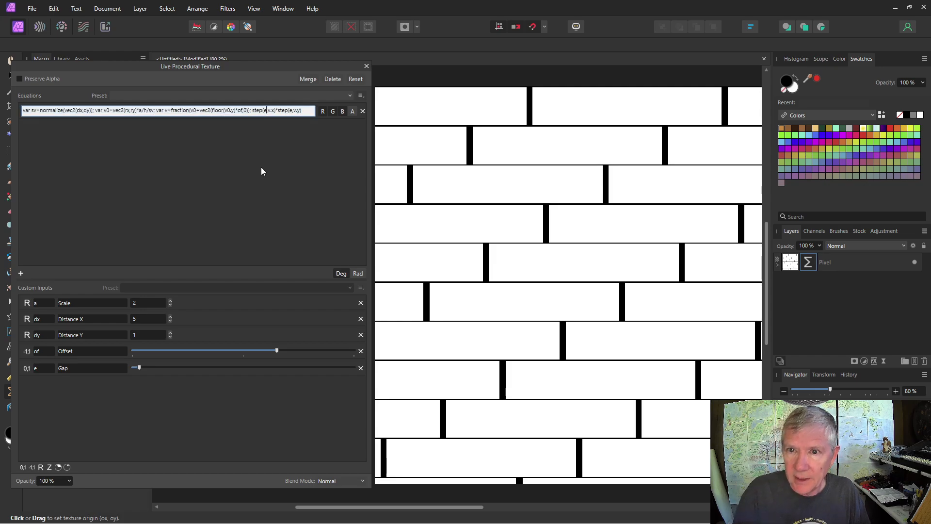
pyautogui.write('/')
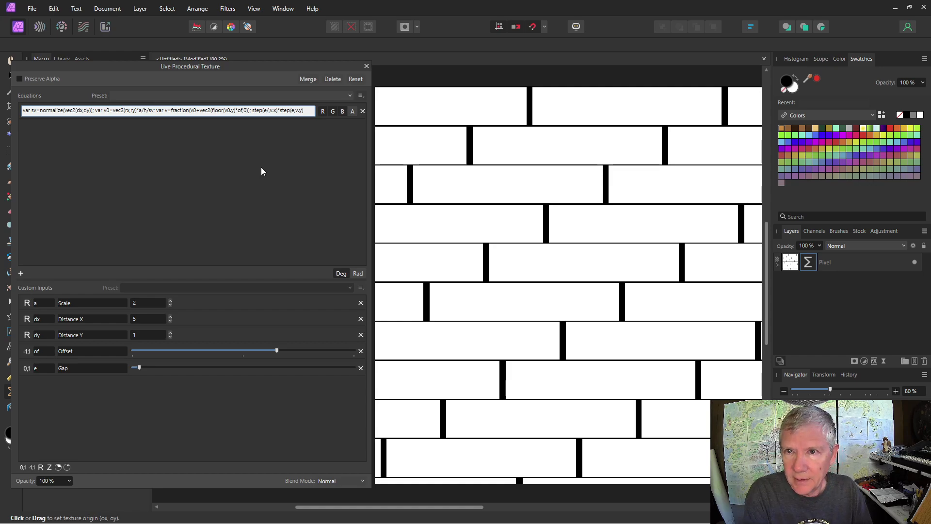
pyautogui.write('sv')
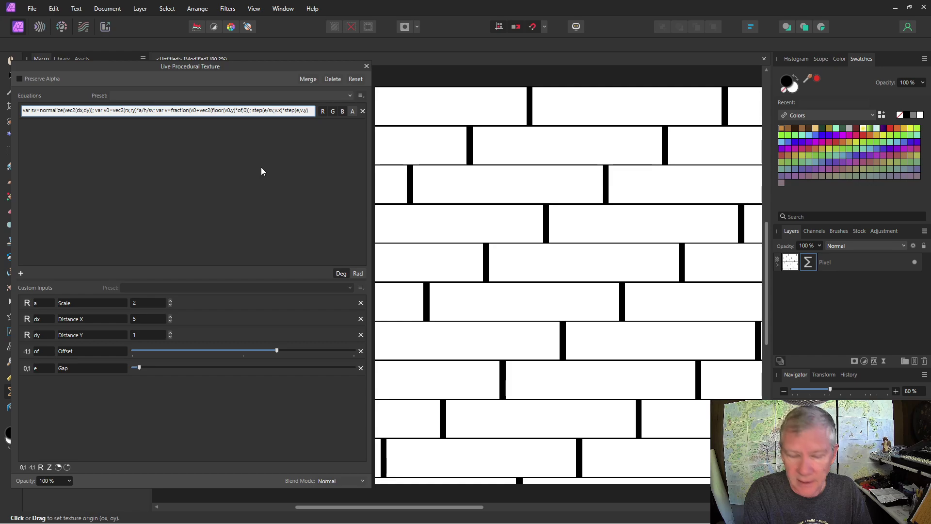
pyautogui.write('.x')
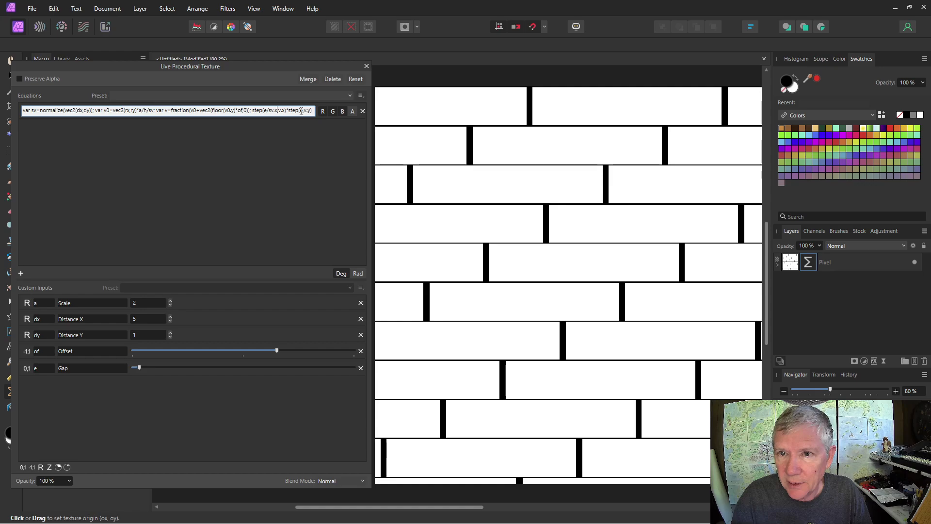
pyautogui.write('/sv.y')
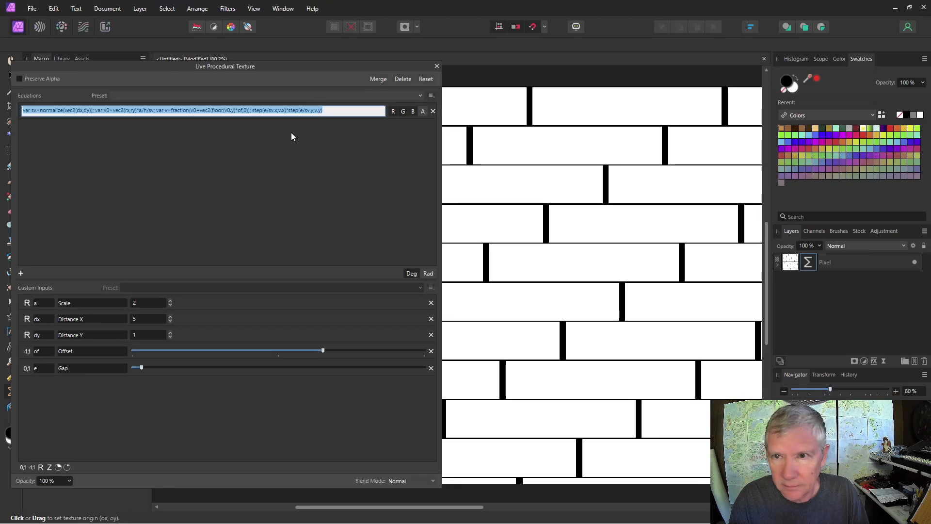
pyautogui.press('Return')
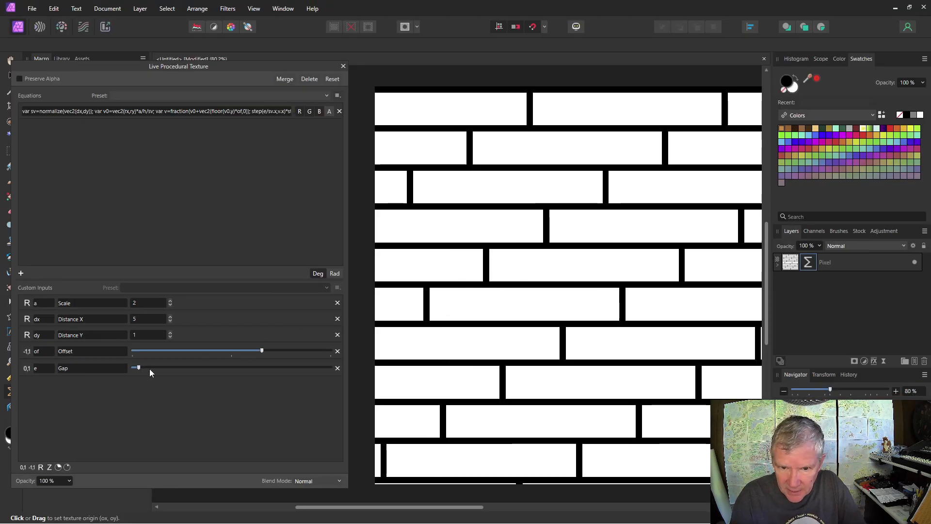
pyautogui.moveTo(139, 368)
pyautogui.mouseDown()
pyautogui.moveTo(164, 370)
pyautogui.moveTo(130, 370)
pyautogui.moveTo(139, 370)
pyautogui.mouseUp()
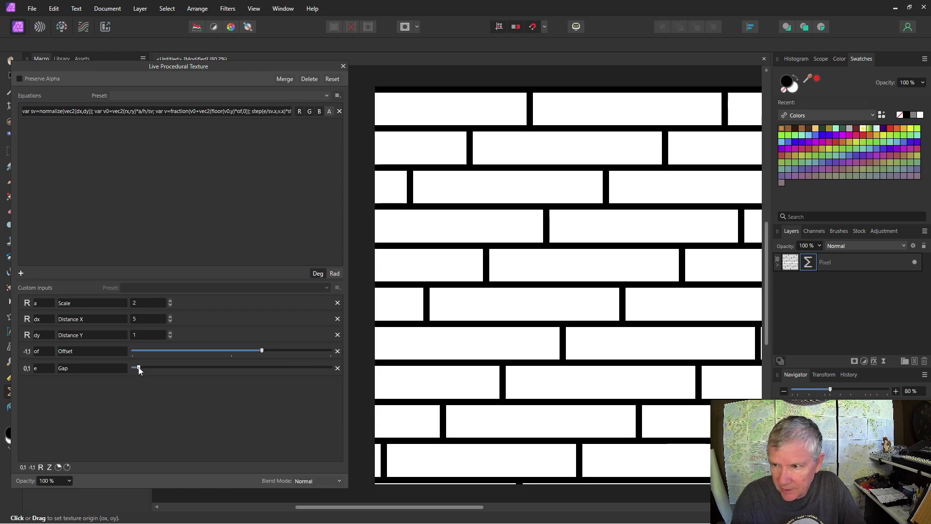
pyautogui.moveTo(262, 351); pyautogui.dragTo(289, 352)
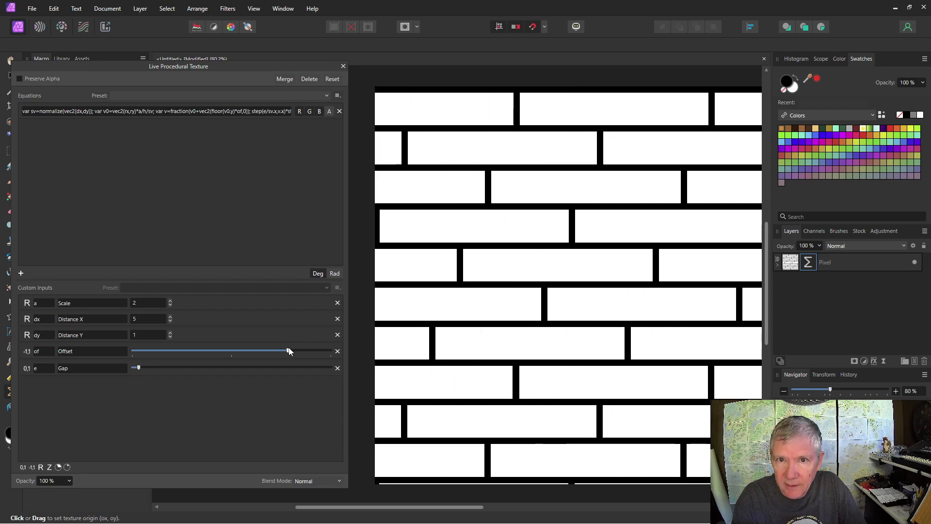
# - Halve the row shift by changing v to fraction(v0+vec2(floor(v0.y)*of,0)/2), and test the Offset at its maximum and at a lower value
pyautogui.click(246, 113)
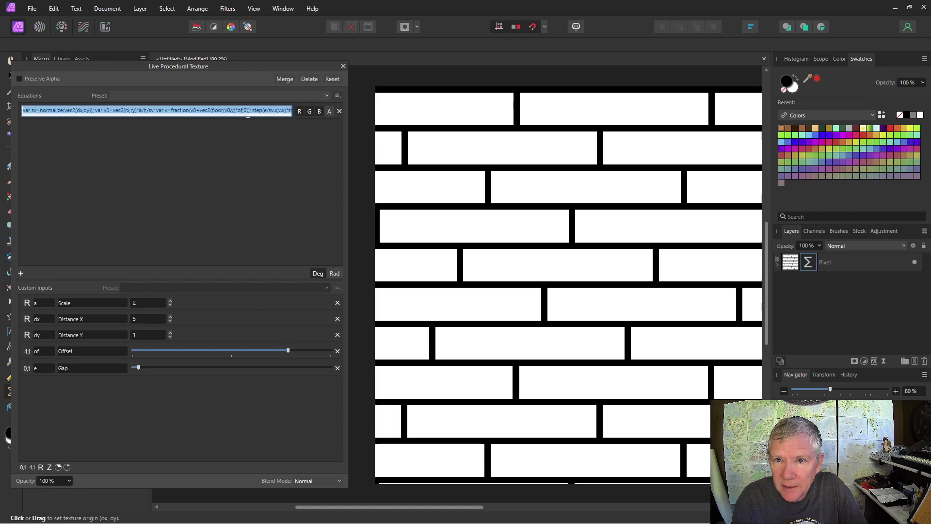
pyautogui.click(233, 111)
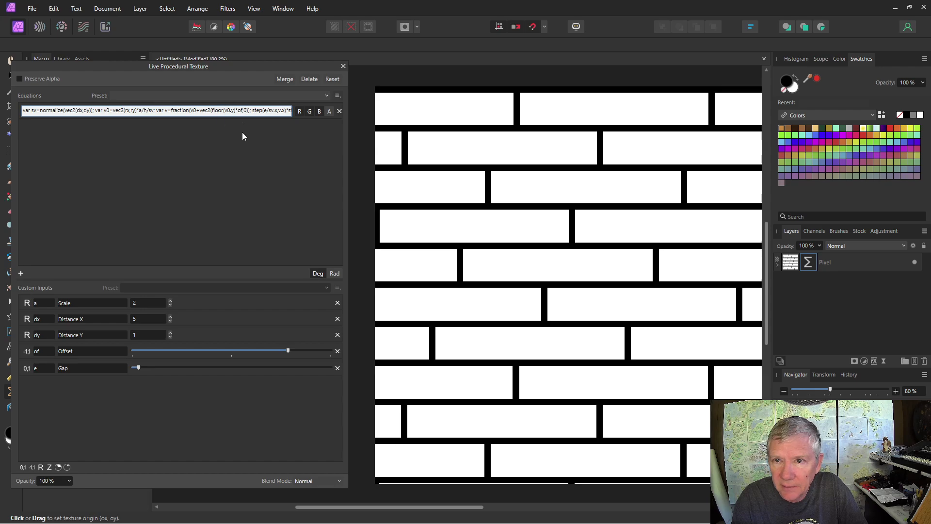
pyautogui.write('/2')
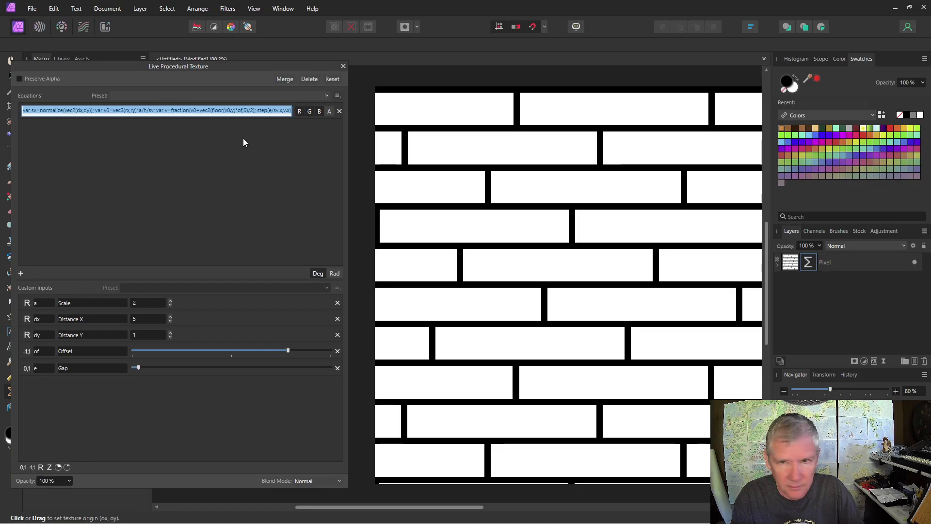
pyautogui.press('Return')
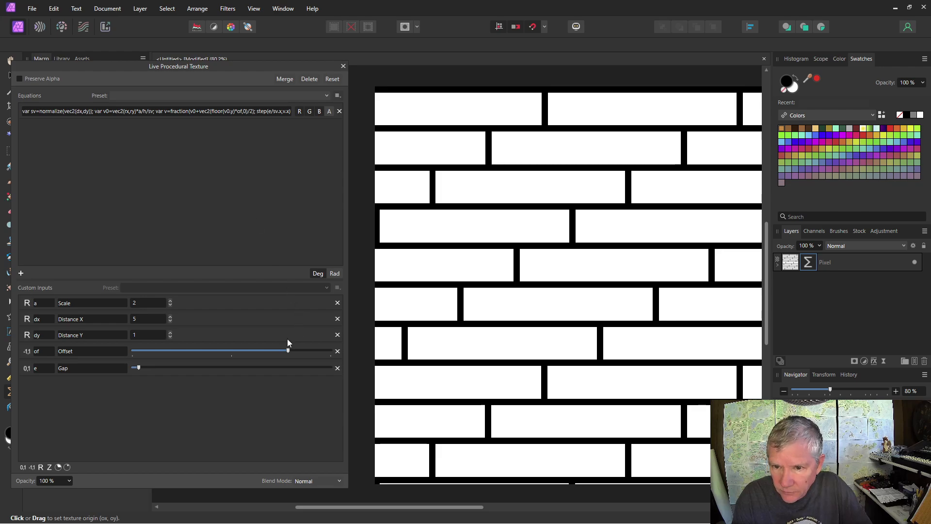
pyautogui.moveTo(288, 351); pyautogui.dragTo(350, 357)
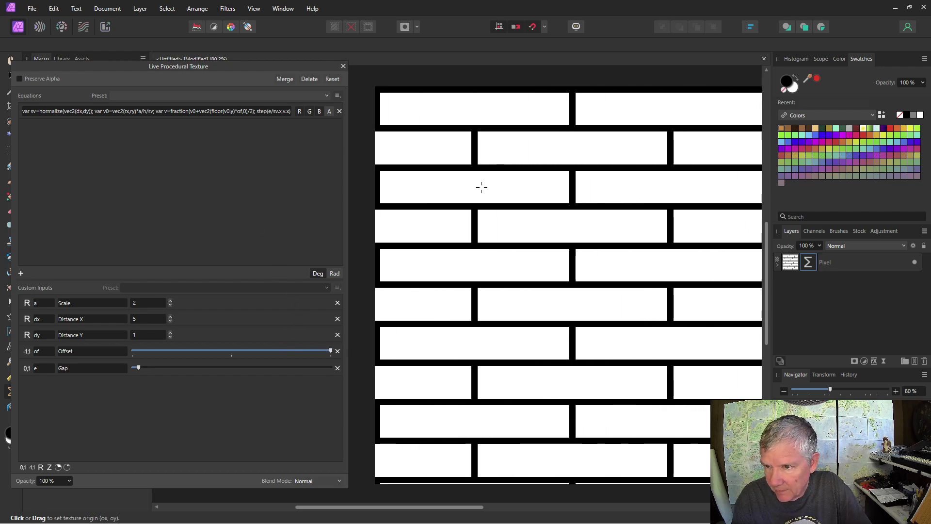
pyautogui.moveTo(330, 351); pyautogui.dragTo(278, 350)
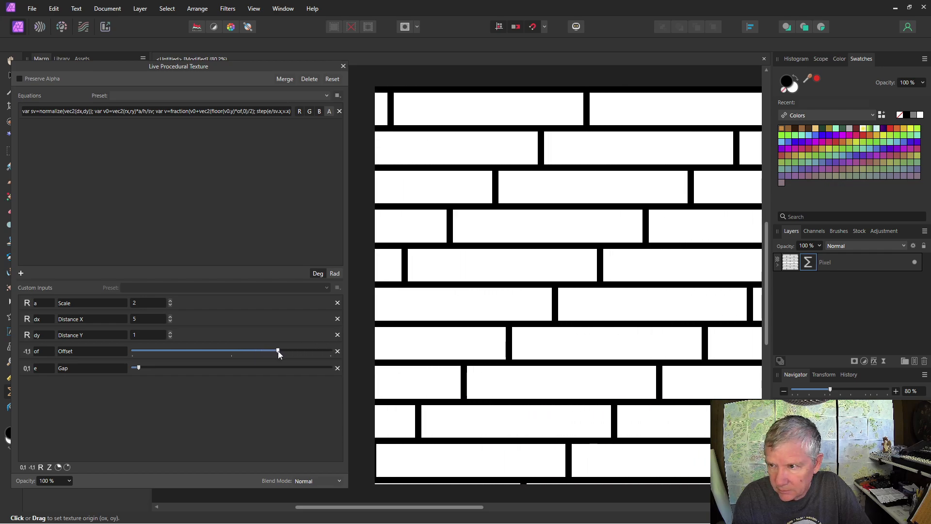
# - Set Distance X to 8 and Scale to 1, and narrow the Gap between the bricks
pyautogui.click(169, 317)
pyautogui.click(169, 316)
pyautogui.click(169, 316)
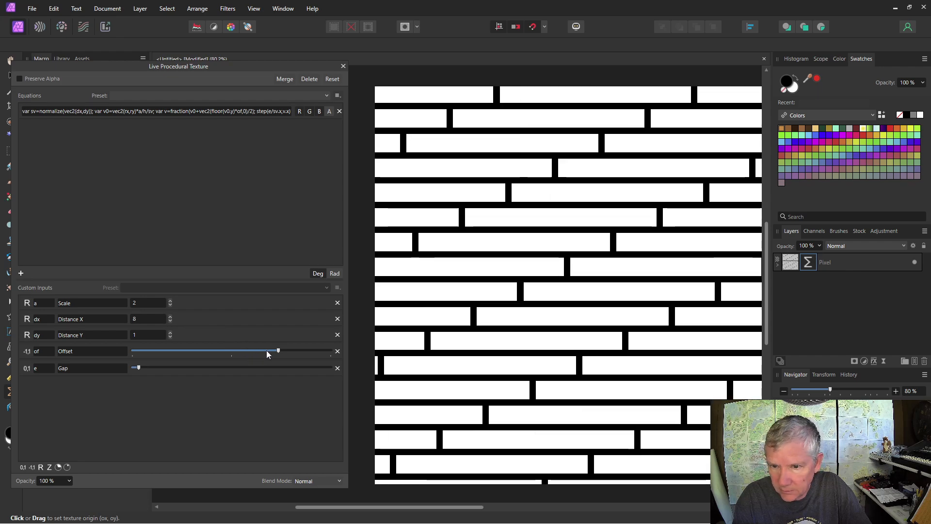
pyautogui.moveTo(138, 368); pyautogui.dragTo(134, 368)
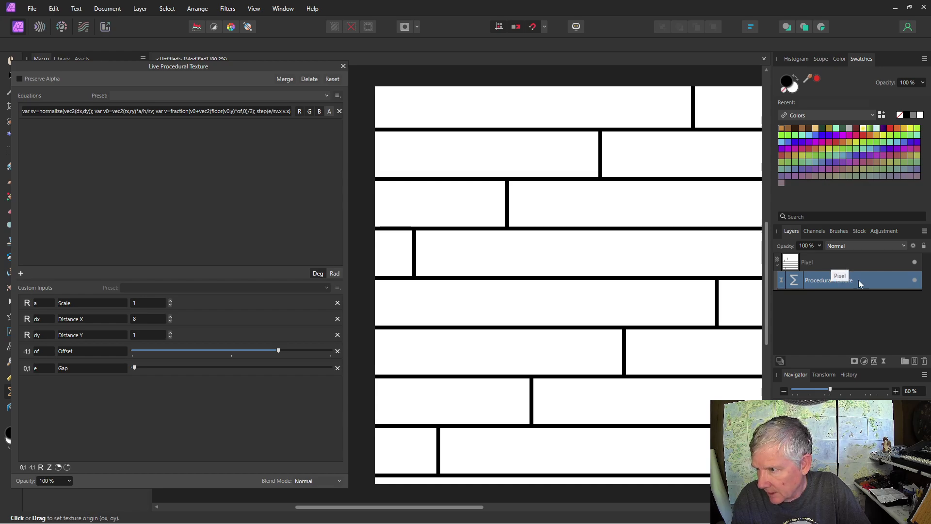
# - Add a second Procedural Texture live filter above the Pixel layer
pyautogui.click(884, 360)
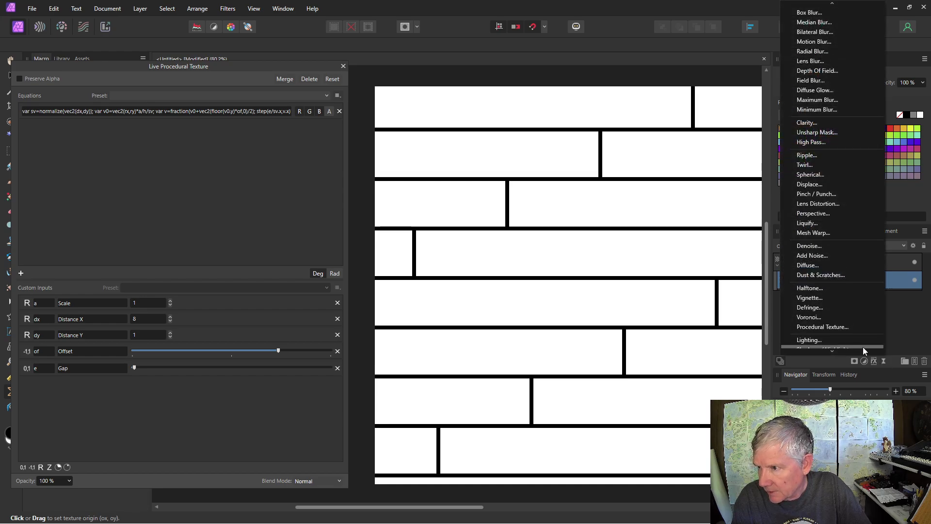
pyautogui.click(849, 328)
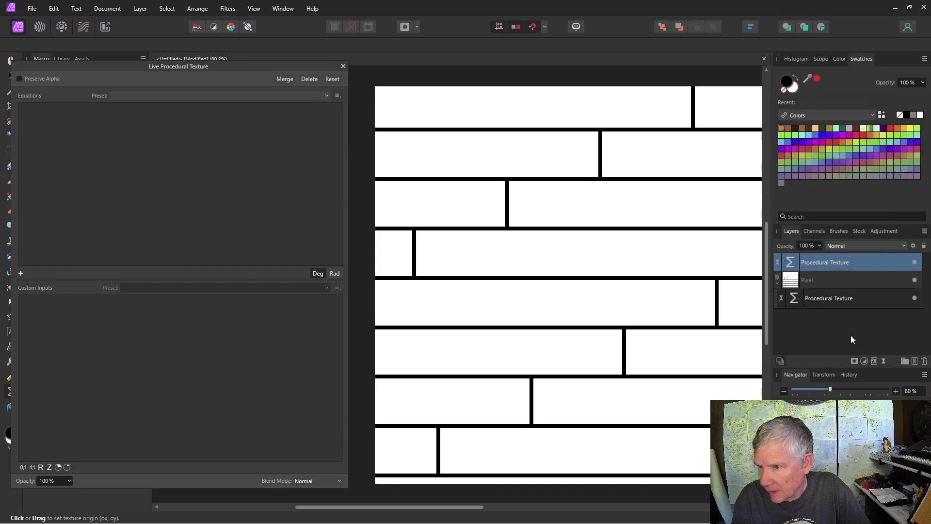
# - Load the Wooden equation preset with the Cherry 2 inputs into the new Procedural Texture and set its layer blend mode to Multiply
pyautogui.click(326, 95)
pyautogui.scroll(-10, 229, 181)
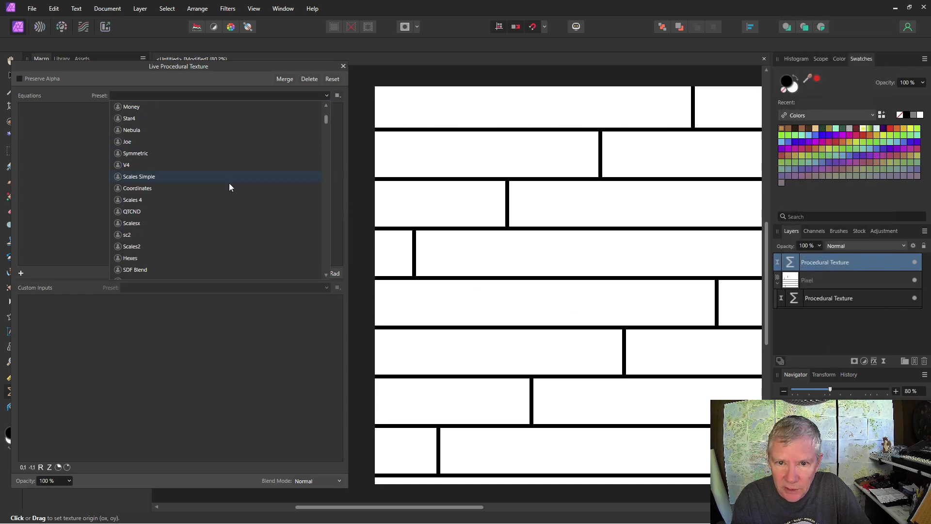
pyautogui.scroll(-5, 187, 210)
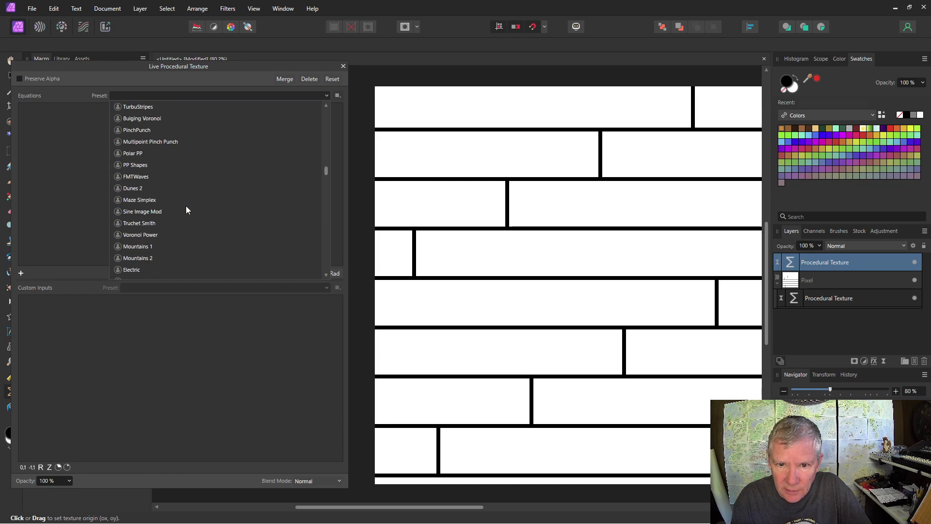
pyautogui.click(187, 212)
pyautogui.click(865, 246)
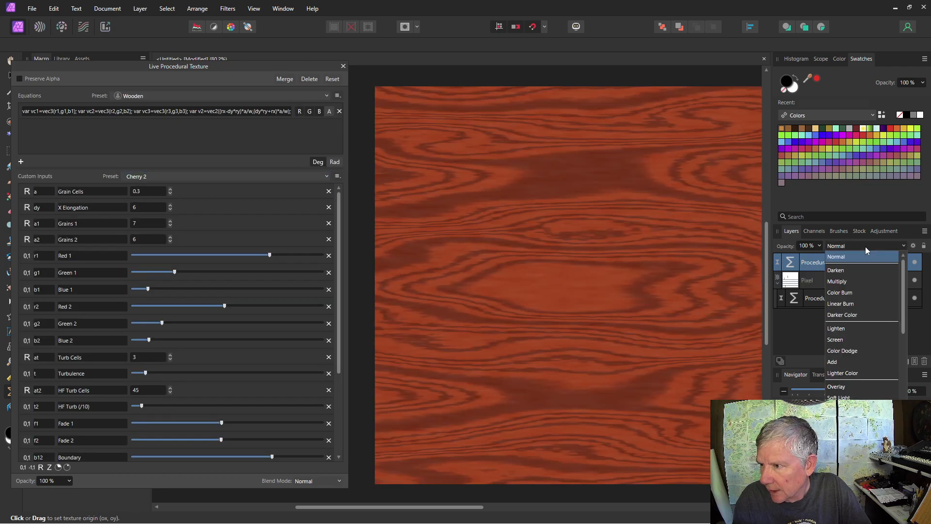
pyautogui.click(851, 280)
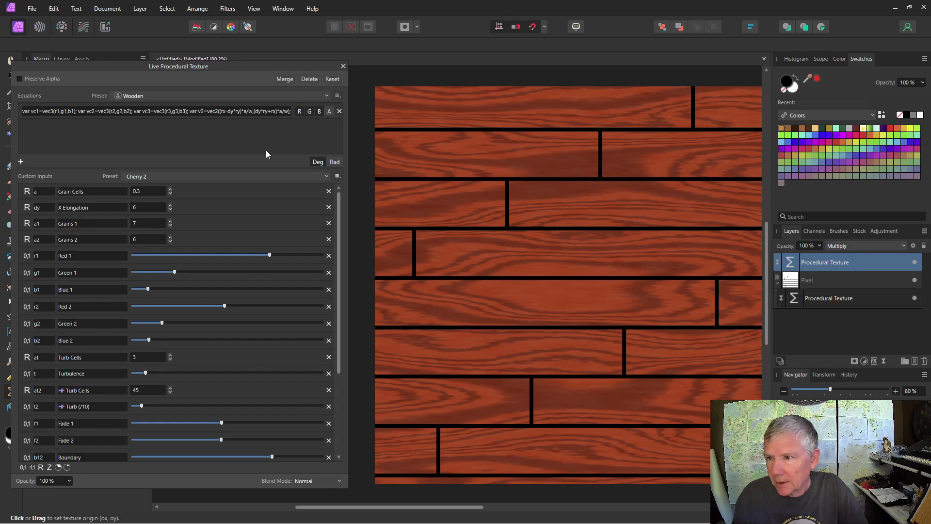
# - Hide the wood texture and add a Gradient Map adjustment above the Pixel layer using the first preset
pyautogui.click(876, 232)
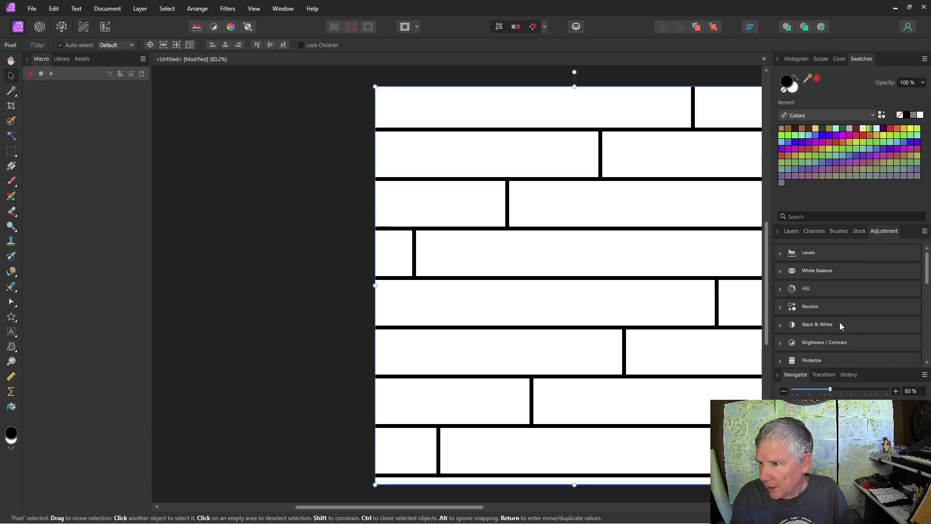
pyautogui.scroll(-5, 839, 322)
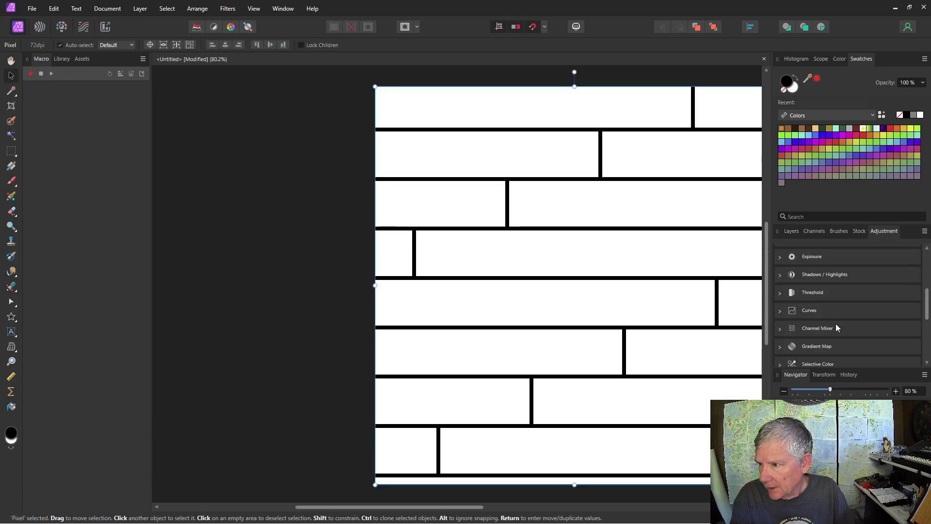
pyautogui.scroll(-1, 834, 324)
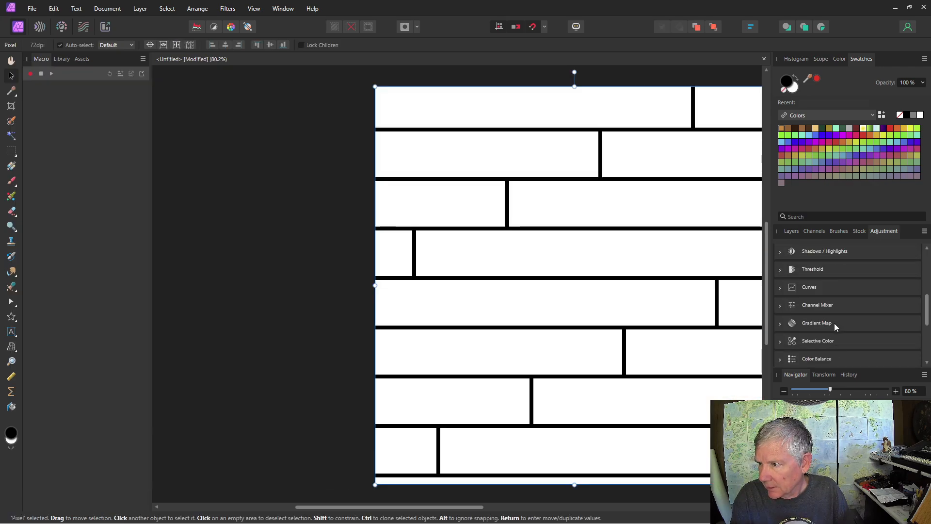
pyautogui.click(808, 322)
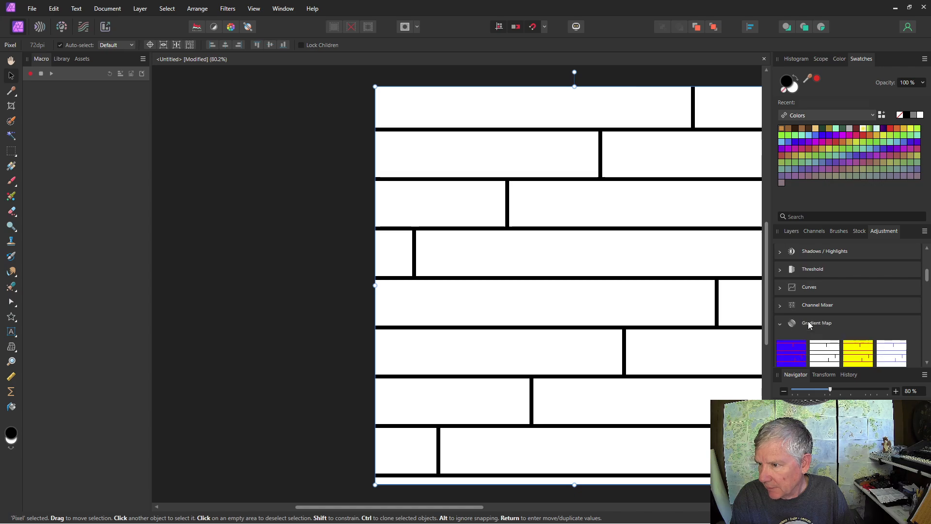
pyautogui.click(796, 355)
pyautogui.moveTo(659, 380); pyautogui.dragTo(325, 228)
# - Set the gradient's start stop to white and remove the green middle stop
pyautogui.click(224, 257)
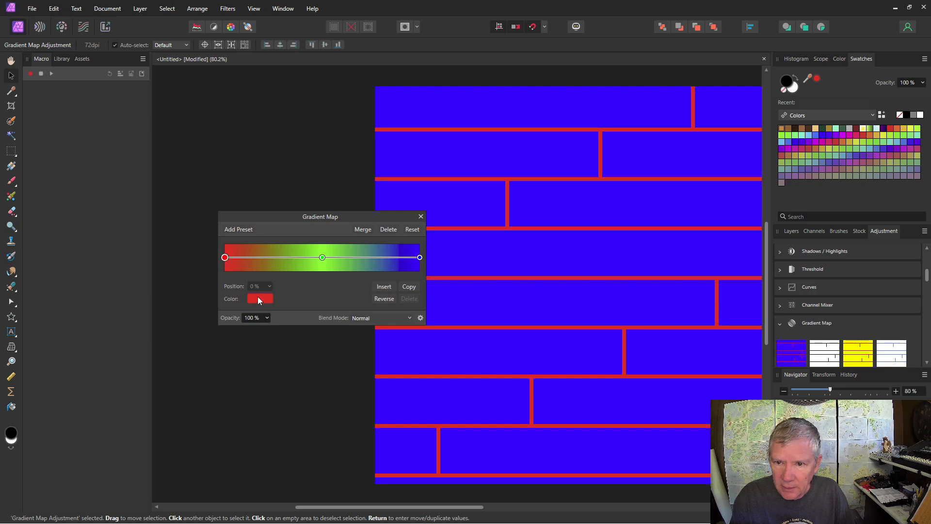
pyautogui.click(258, 297)
pyautogui.moveTo(277, 361); pyautogui.dragTo(242, 393)
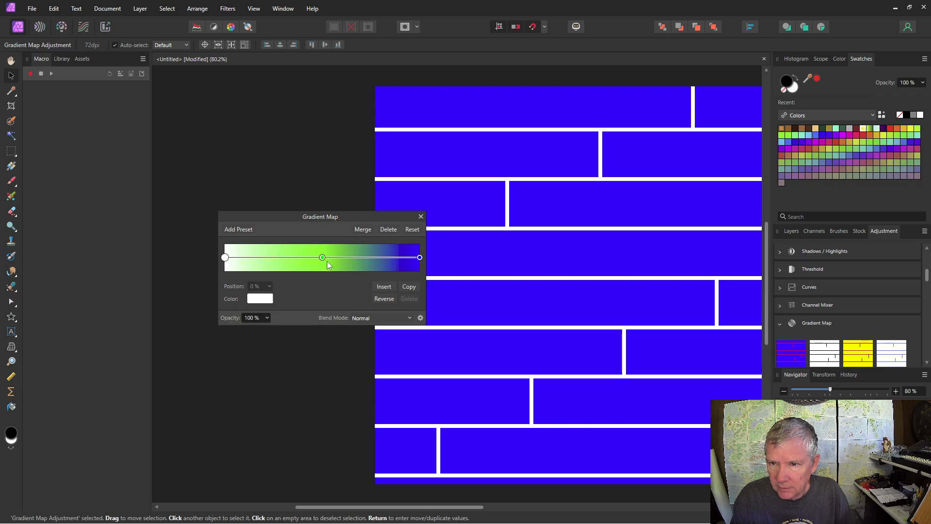
pyautogui.moveTo(322, 257); pyautogui.dragTo(366, 304)
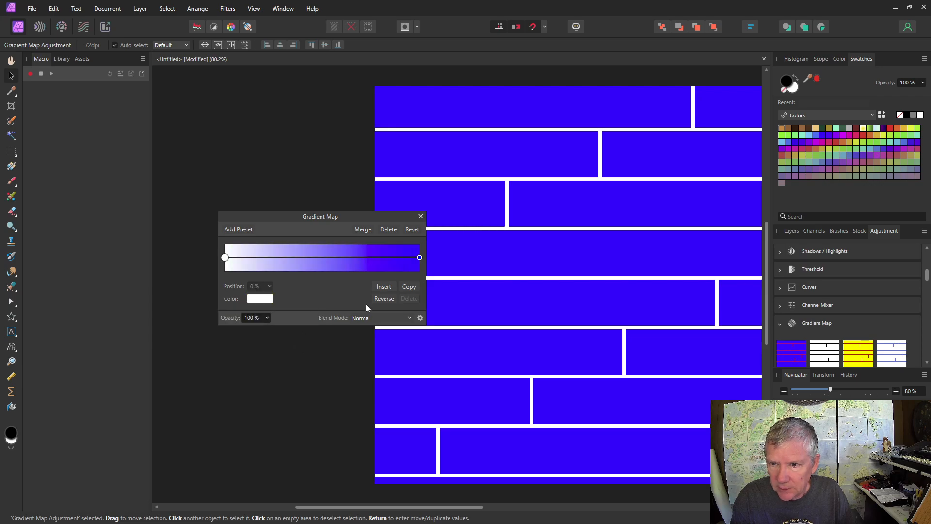
# - Change the gradient's end stop from blue to a muted brick red
pyautogui.click(420, 258)
pyautogui.click(262, 298)
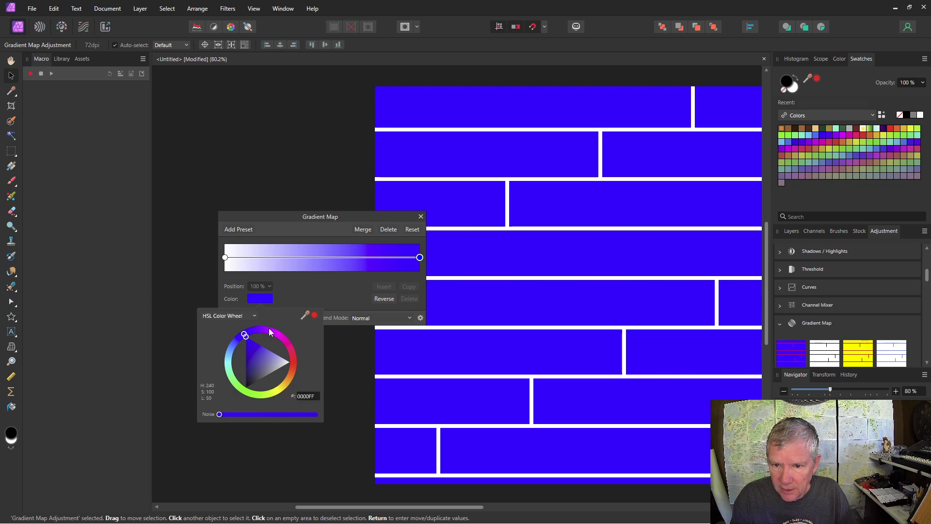
pyautogui.moveTo(289, 358)
pyautogui.mouseDown()
pyautogui.moveTo(261, 354)
pyautogui.moveTo(269, 360)
pyautogui.mouseUp()
# - Reopen the Procedural Texture nested in the Pixel layer and set Distance X to 2
pyautogui.click(791, 230)
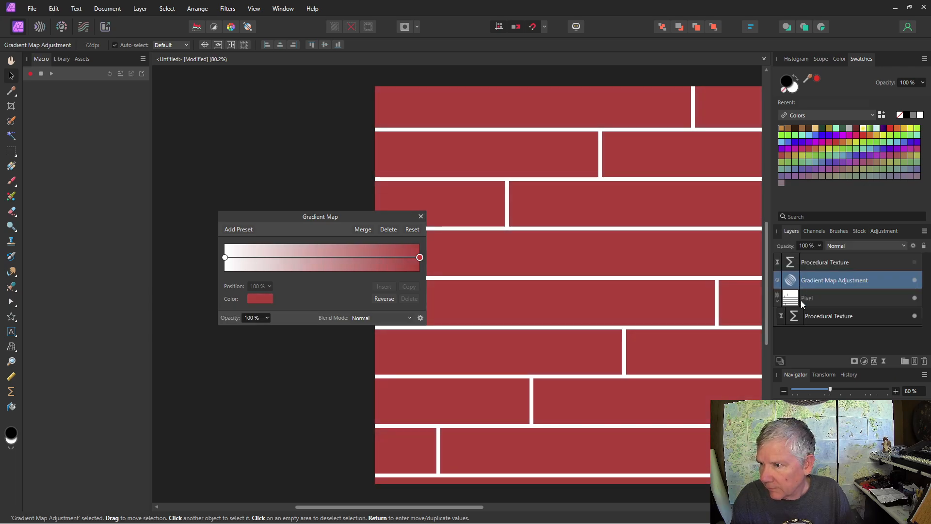
pyautogui.doubleClick(793, 316)
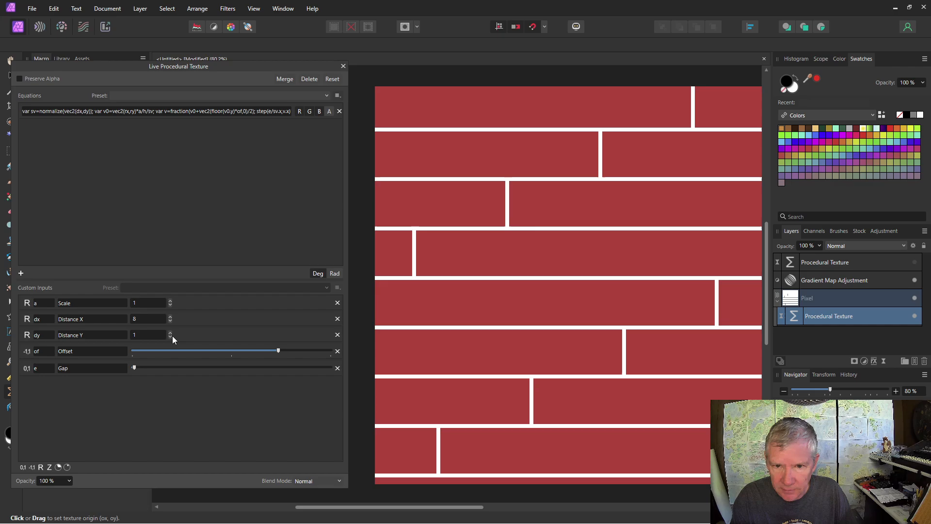
pyautogui.click(170, 321)
pyautogui.click(170, 321)
pyautogui.click(170, 321)
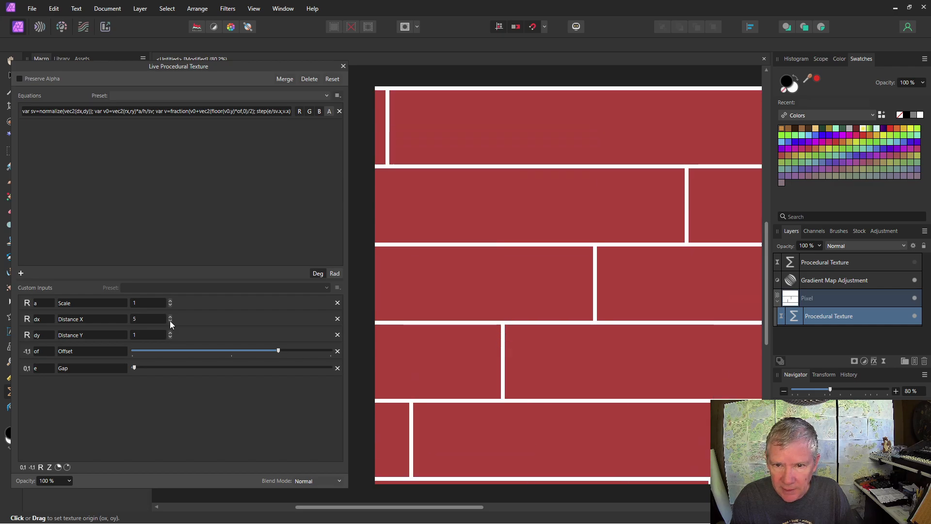
pyautogui.click(171, 321)
pyautogui.click(170, 321)
pyautogui.click(170, 321)
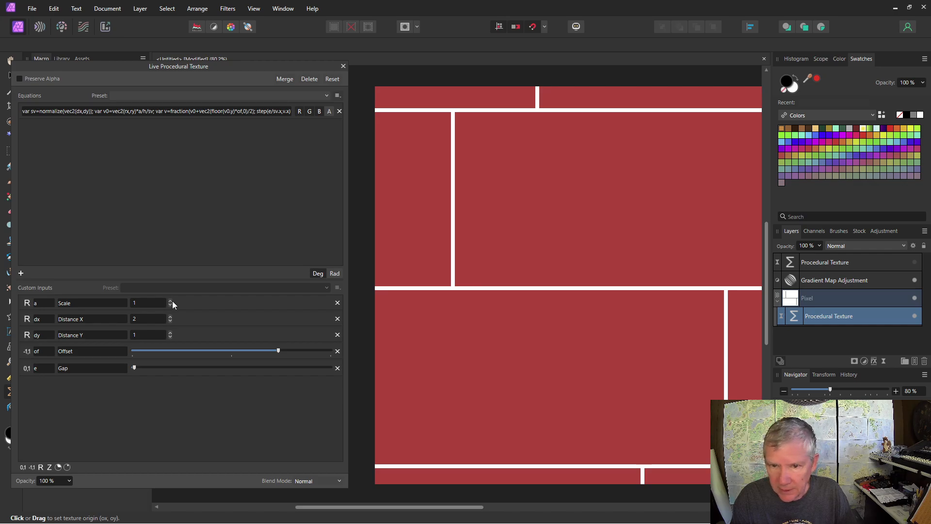
# - Set the brick Scale to 9 and raise the Offset to its maximum
pyautogui.click(170, 301)
pyautogui.click(170, 300)
pyautogui.click(170, 301)
pyautogui.click(170, 301)
pyautogui.click(170, 301)
pyautogui.click(170, 301)
pyautogui.click(170, 300)
pyautogui.click(170, 301)
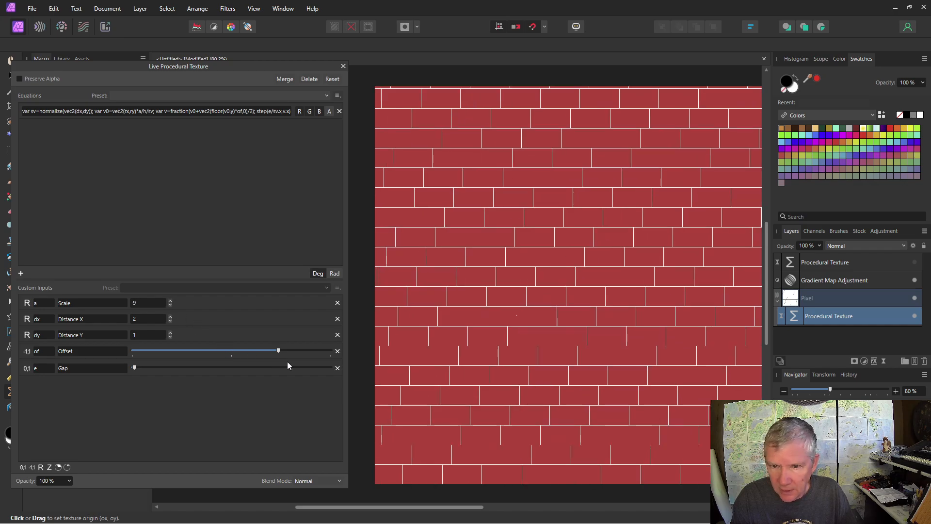
pyautogui.moveTo(280, 350); pyautogui.dragTo(375, 346)
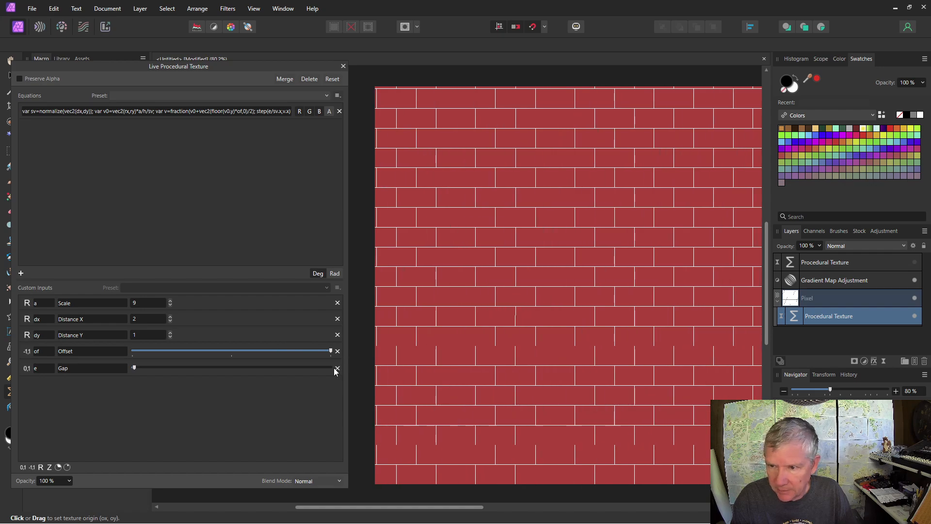
# - Reduce the Scale to 6 and slightly widen the Gap between the bricks, keeping the dialog narrow enough to see the pattern
pyautogui.click(170, 305)
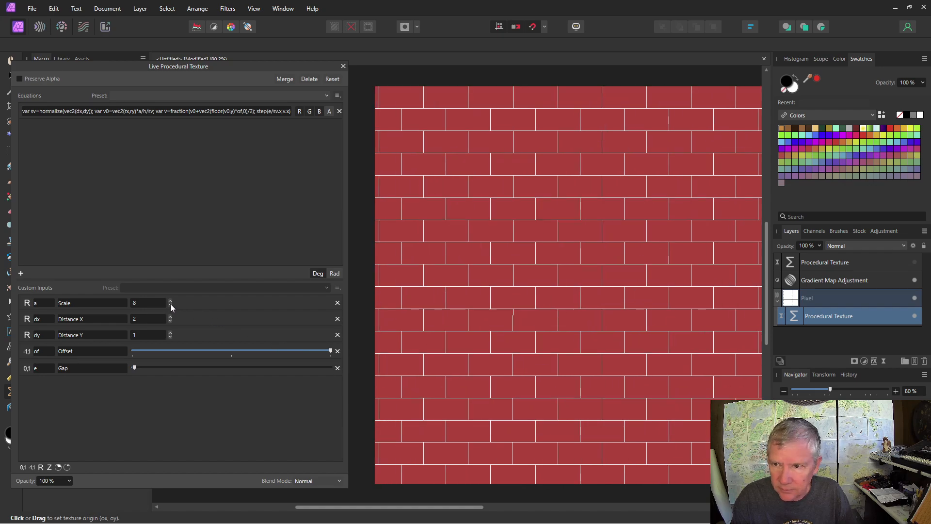
pyautogui.click(170, 305)
pyautogui.click(170, 305)
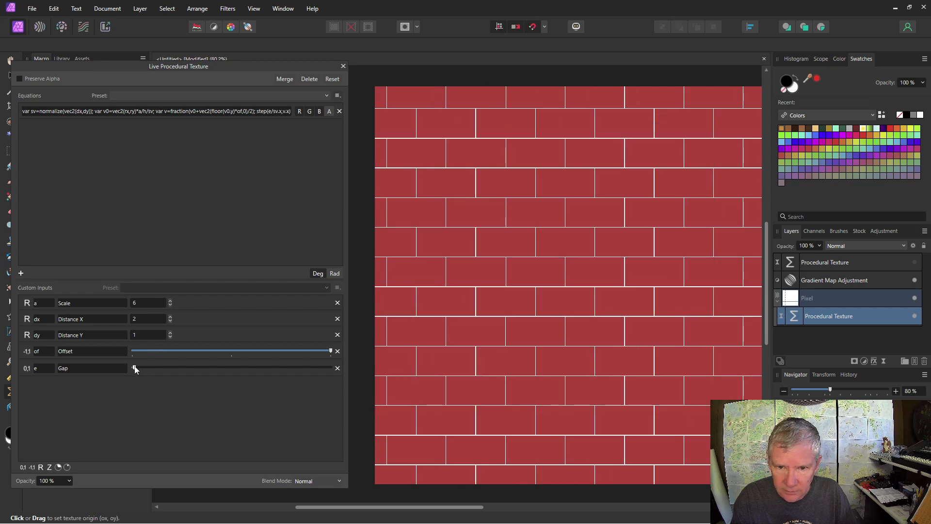
pyautogui.moveTo(135, 370); pyautogui.dragTo(139, 369)
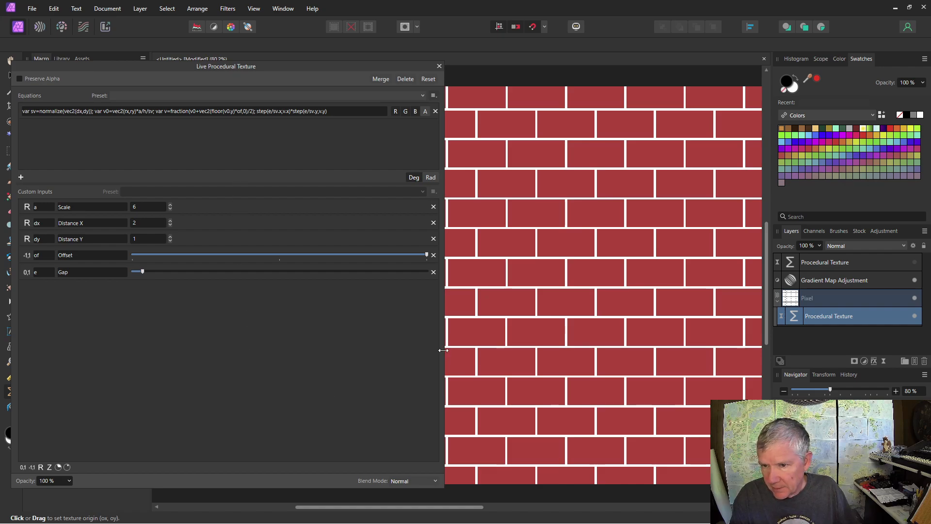
pyautogui.moveTo(443, 349); pyautogui.dragTo(334, 335)
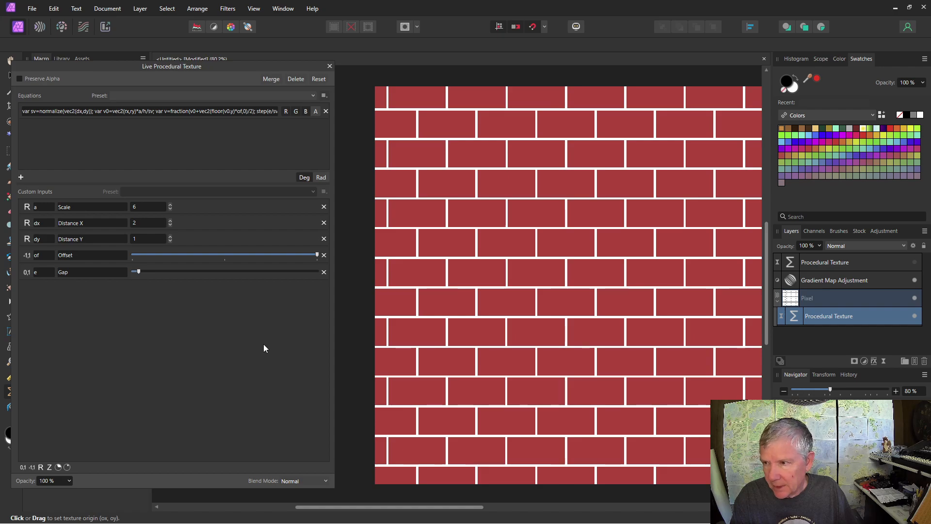